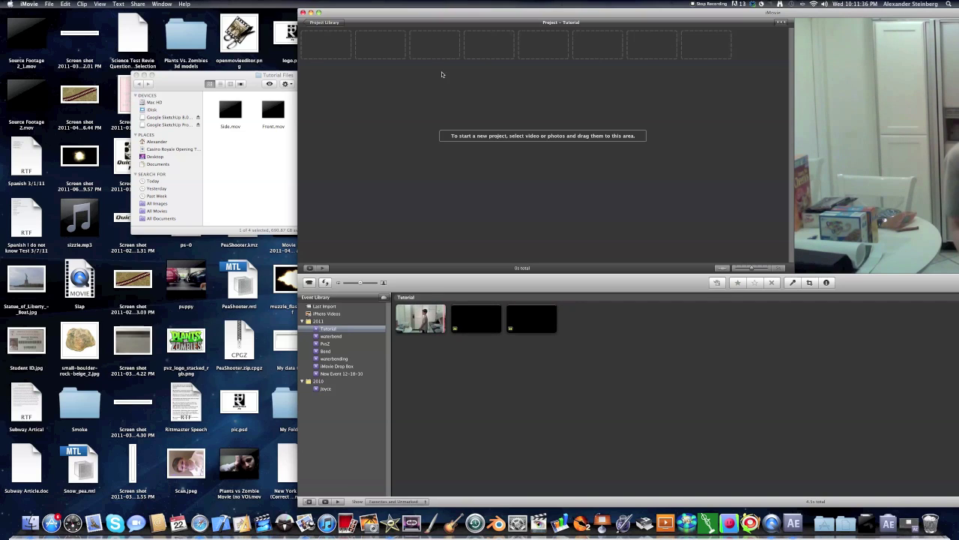
# Step: Preview the supplied effect files Side.mov, Front.mov, Smoke.mov and shot.mp3 in the Tutorial Files folder
pyautogui.click(242, 131)
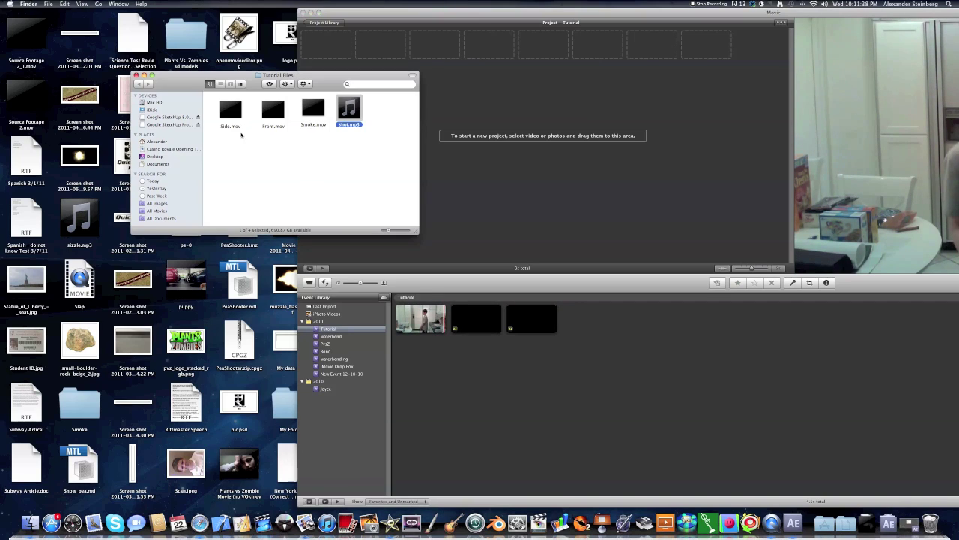
pyautogui.click(232, 116)
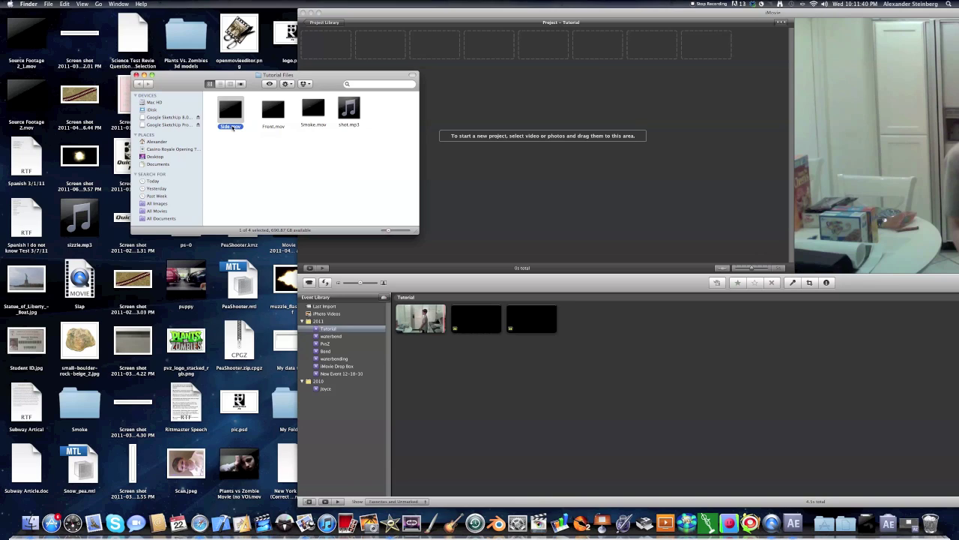
pyautogui.press('space')
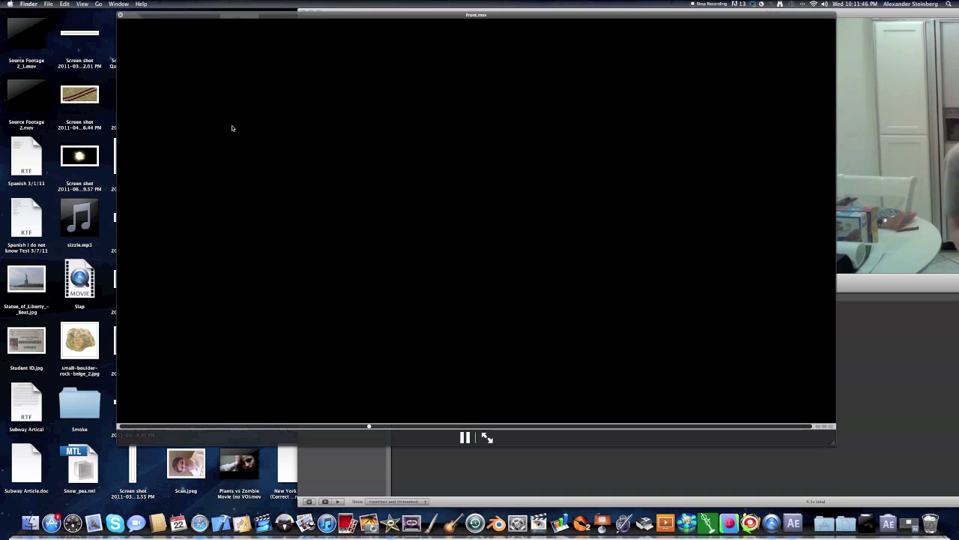
pyautogui.press('space')
pyautogui.press('space')
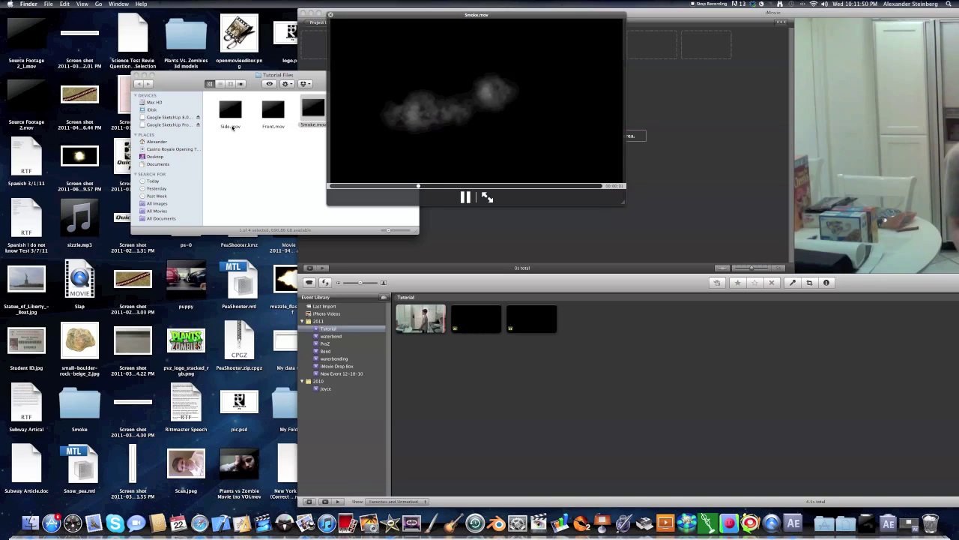
pyautogui.press('space')
pyautogui.press('Right')
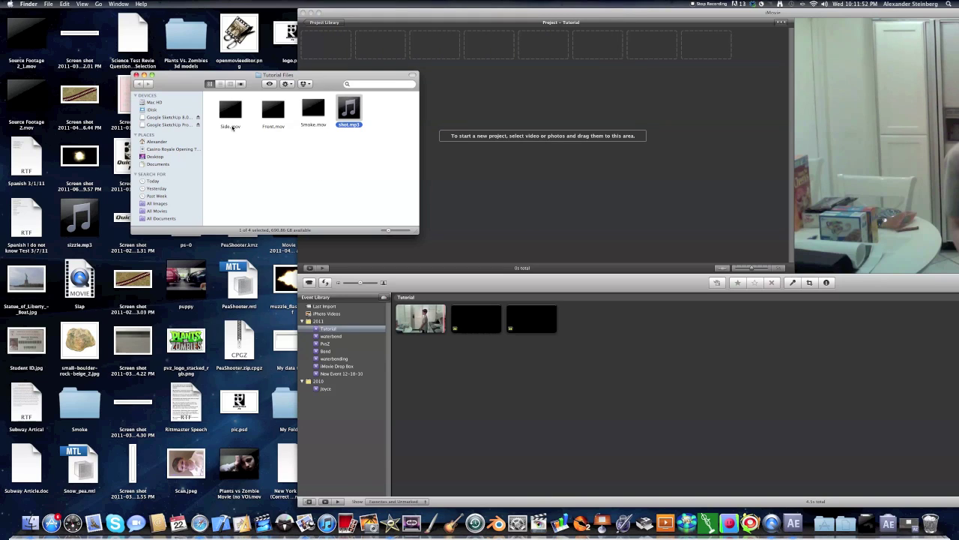
pyautogui.press('space')
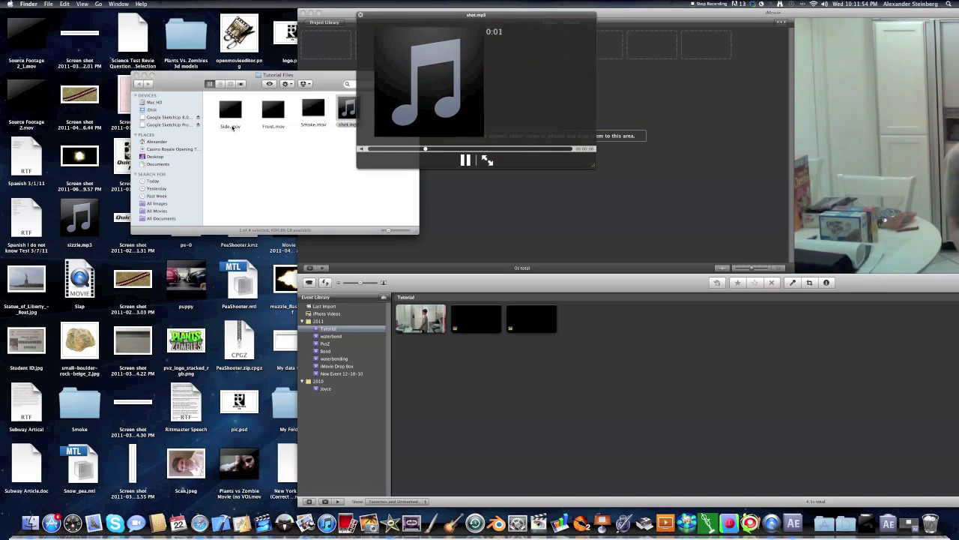
pyautogui.press('space')
# Step: Import Side.mov, Front.mov and Smoke.mov from the Tutorial Files folder into the Tutorial event in iMovie
pyautogui.click(230, 121)
pyautogui.moveTo(240, 74); pyautogui.dragTo(152, 37)
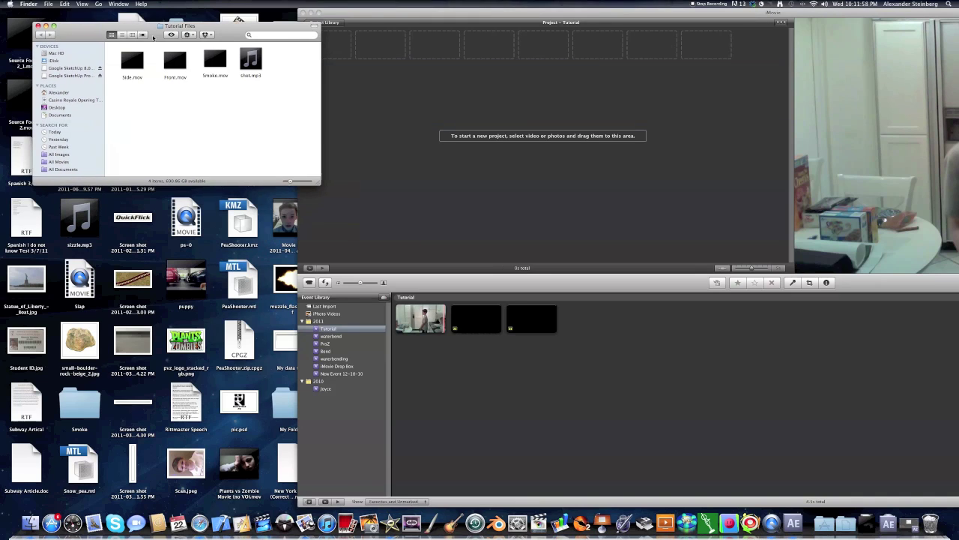
pyautogui.click(435, 300)
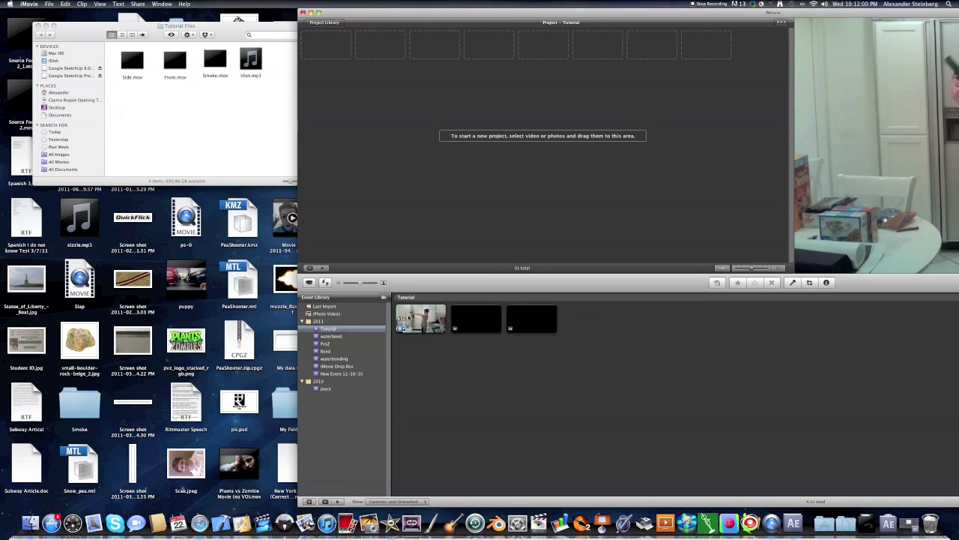
pyautogui.click(200, 145)
pyautogui.moveTo(129, 98); pyautogui.dragTo(353, 330)
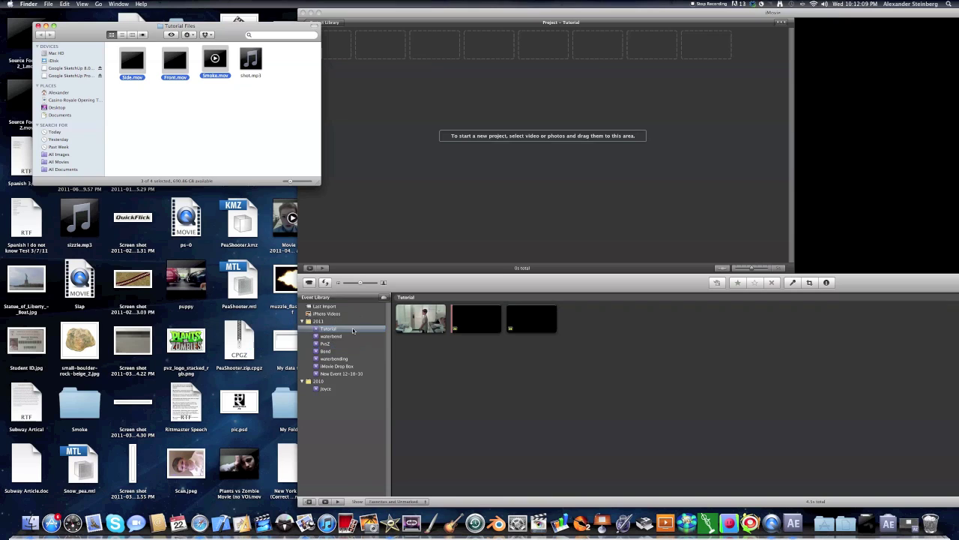
pyautogui.click(571, 360)
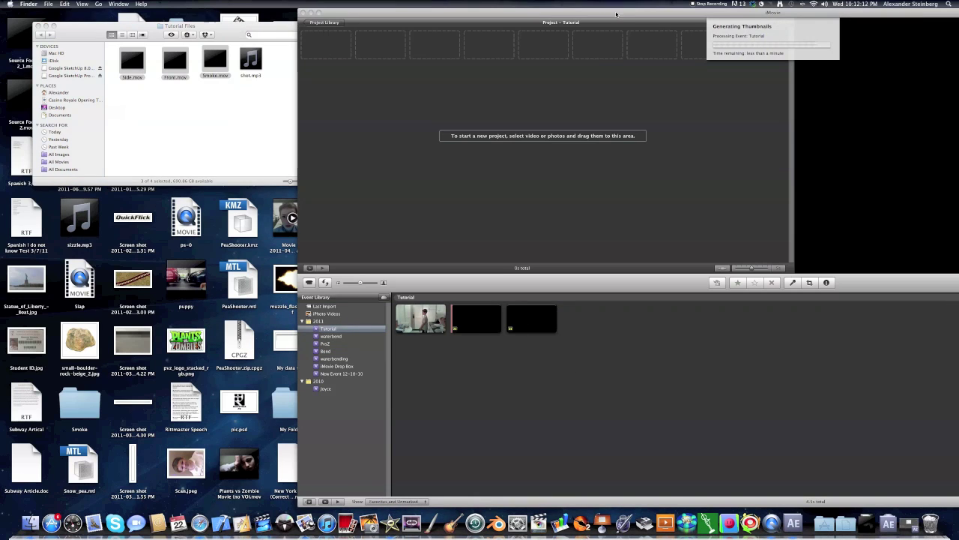
# Step: Add the whole kitchen gun footage clip from the Tutorial event to the empty project
pyautogui.click(323, 13)
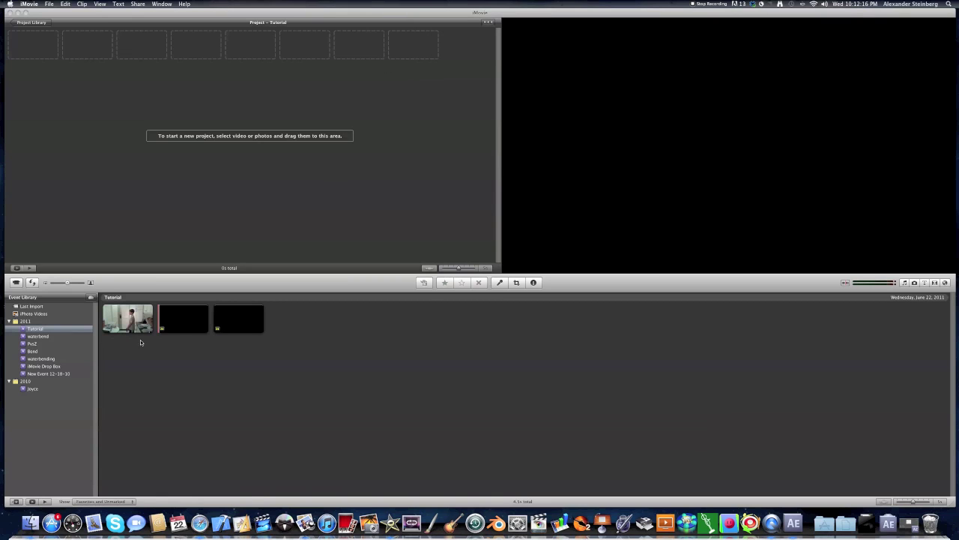
pyautogui.click(120, 319)
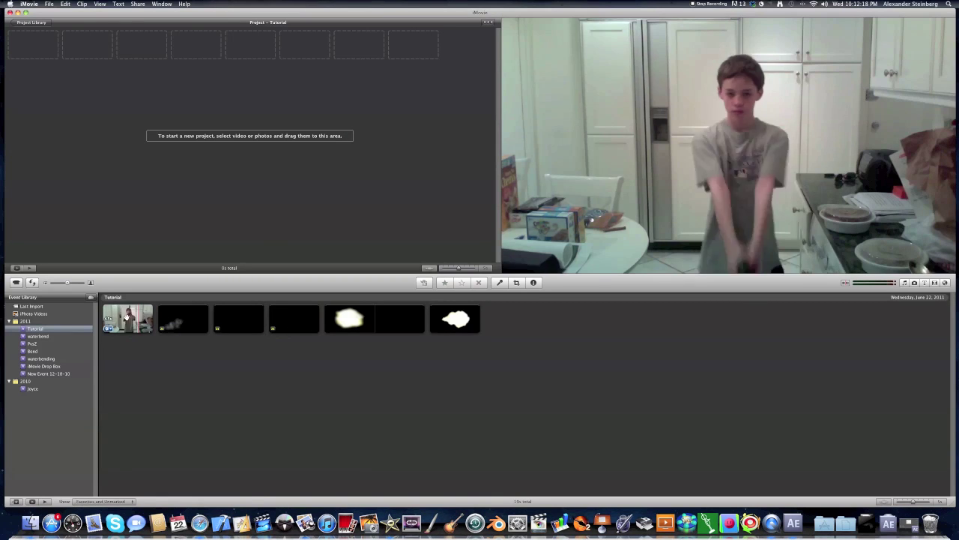
pyautogui.moveTo(118, 318); pyautogui.dragTo(39, 44)
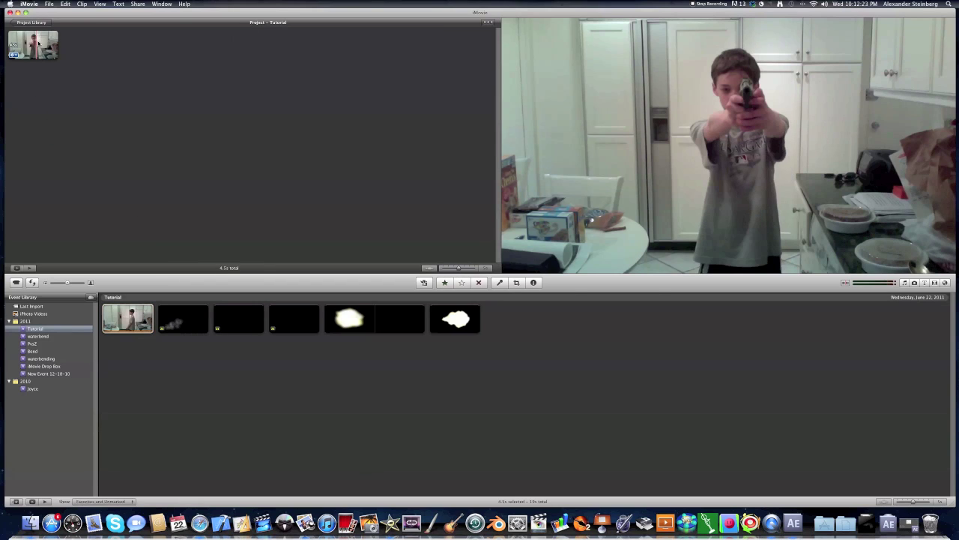
# Step: Enable Show Advanced Tools in the iMovie preferences and close them
pyautogui.click(29, 4)
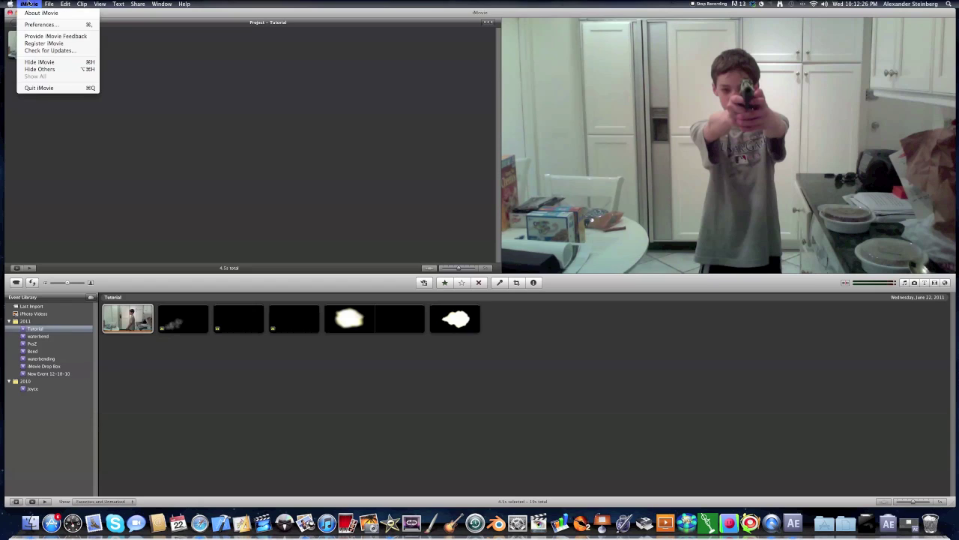
pyautogui.click(35, 24)
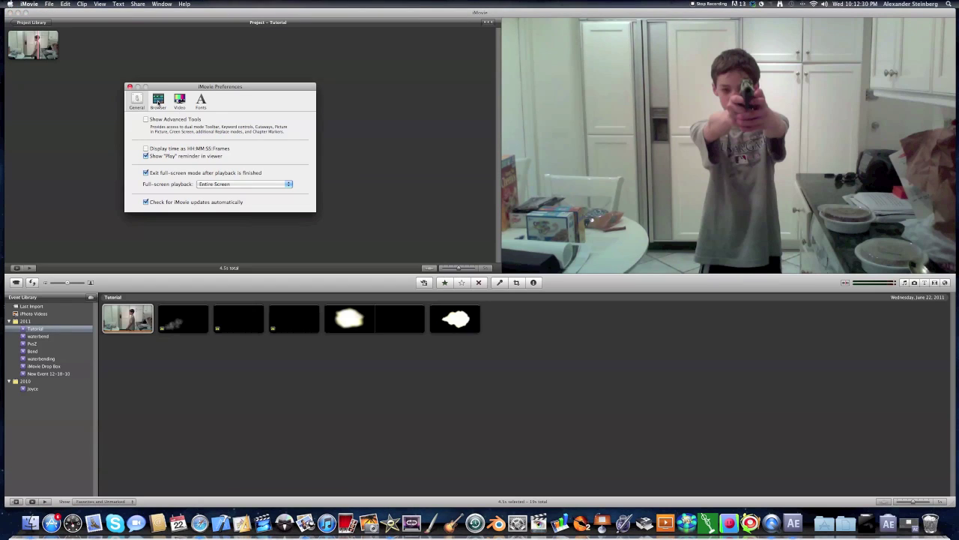
pyautogui.click(146, 120)
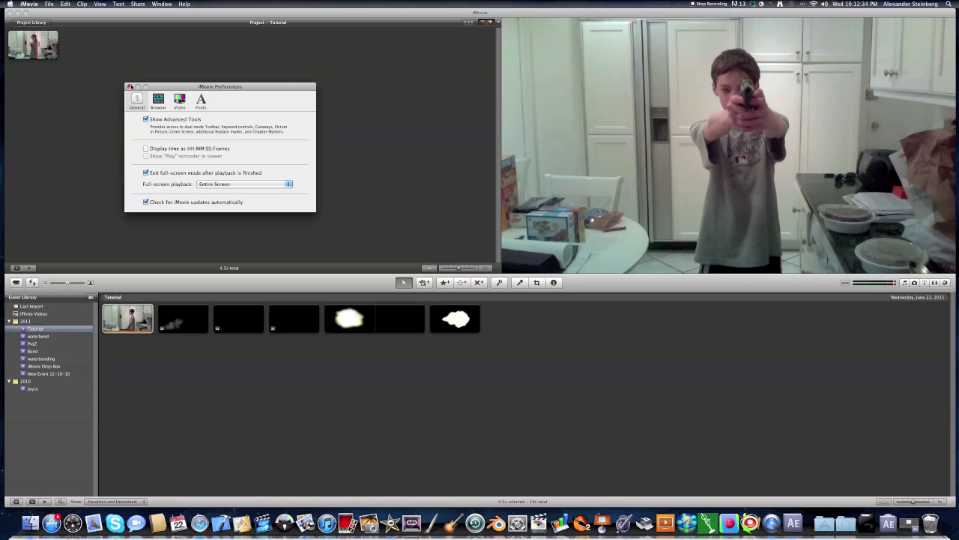
pyautogui.click(129, 87)
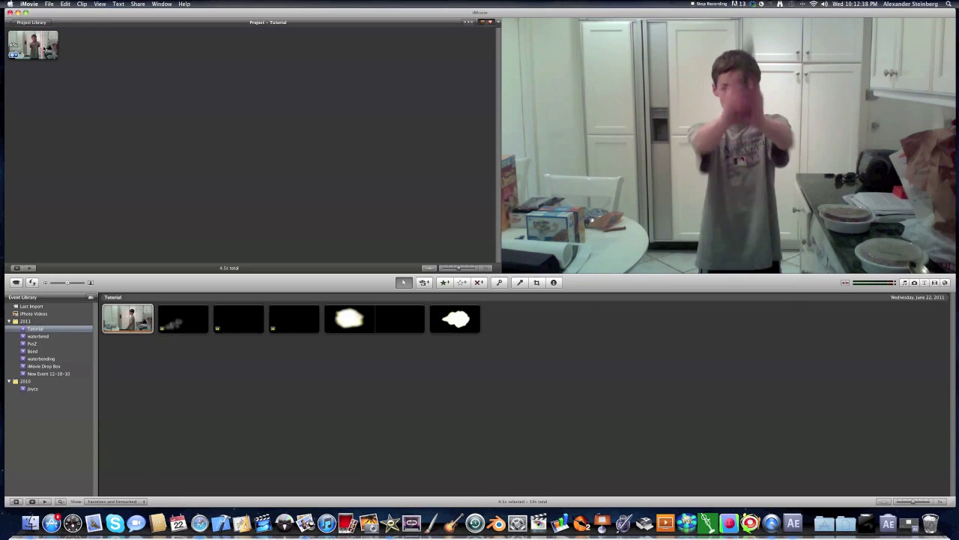
# Step: Overlay the opening part of the side-view muzzle flash clip as Picture in Picture on the project footage where the gun is aimed sideways
pyautogui.click(311, 356)
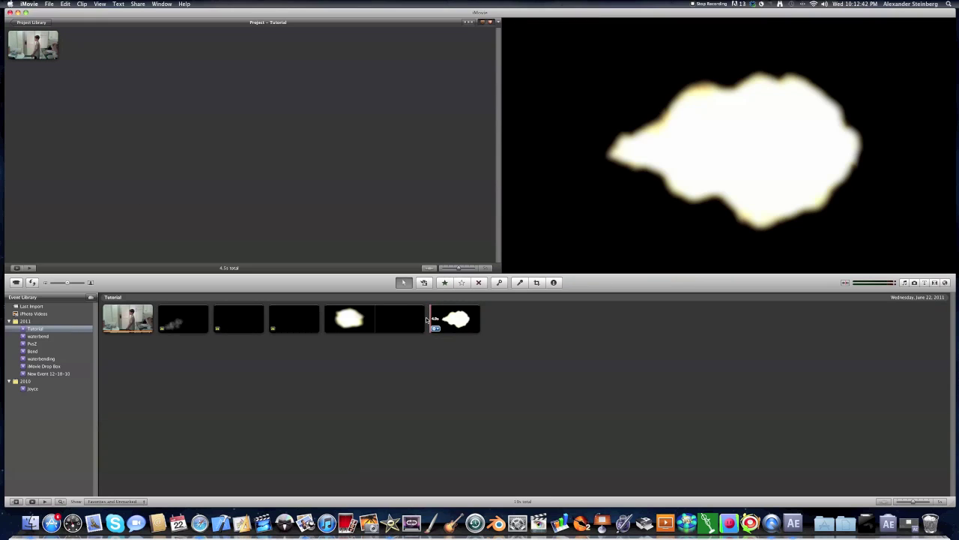
pyautogui.moveTo(428, 320); pyautogui.dragTo(444, 320)
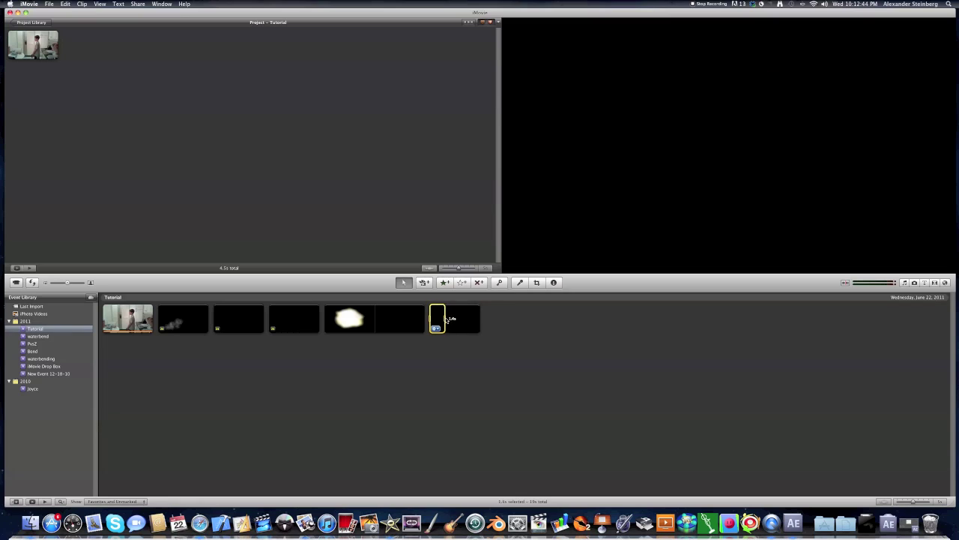
pyautogui.moveTo(454, 320); pyautogui.dragTo(18, 45)
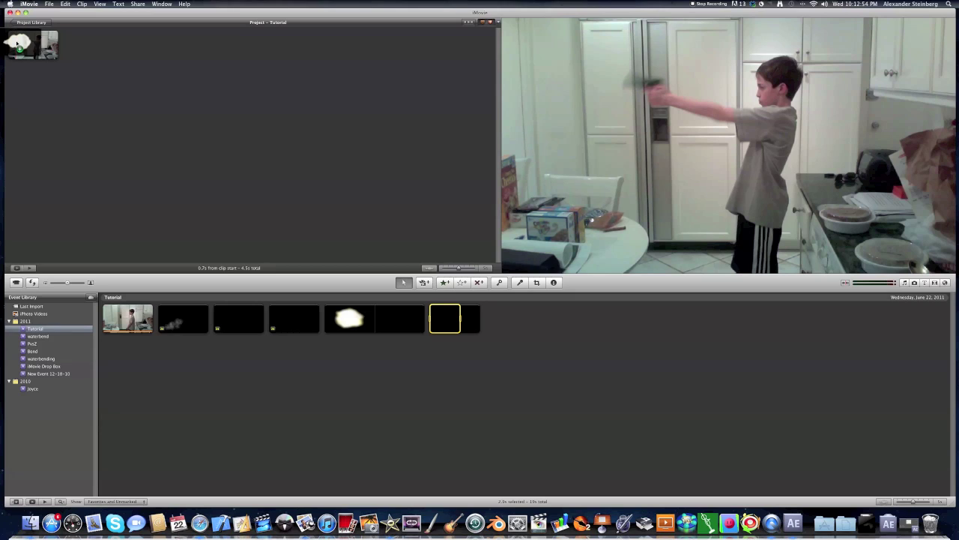
pyautogui.moveTo(19, 45); pyautogui.dragTo(19, 46)
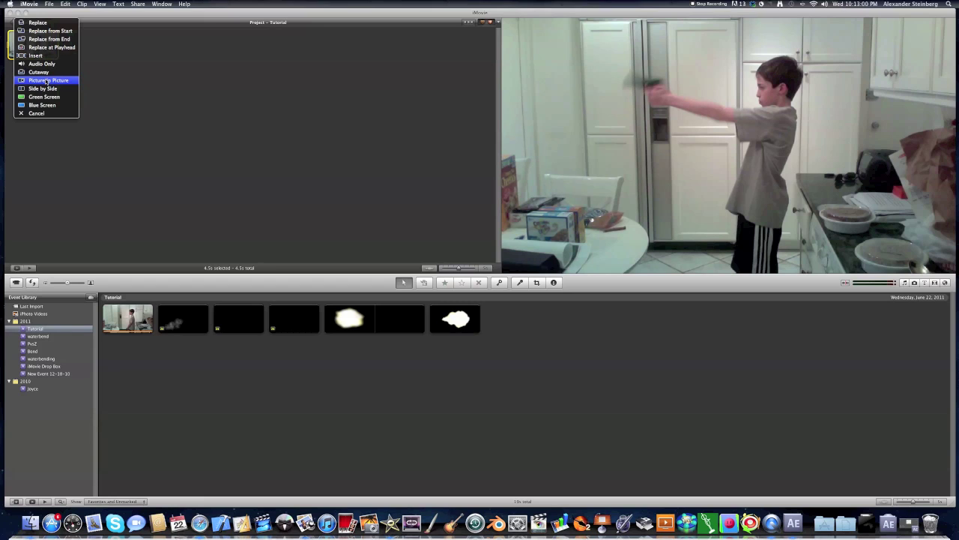
pyautogui.click(46, 81)
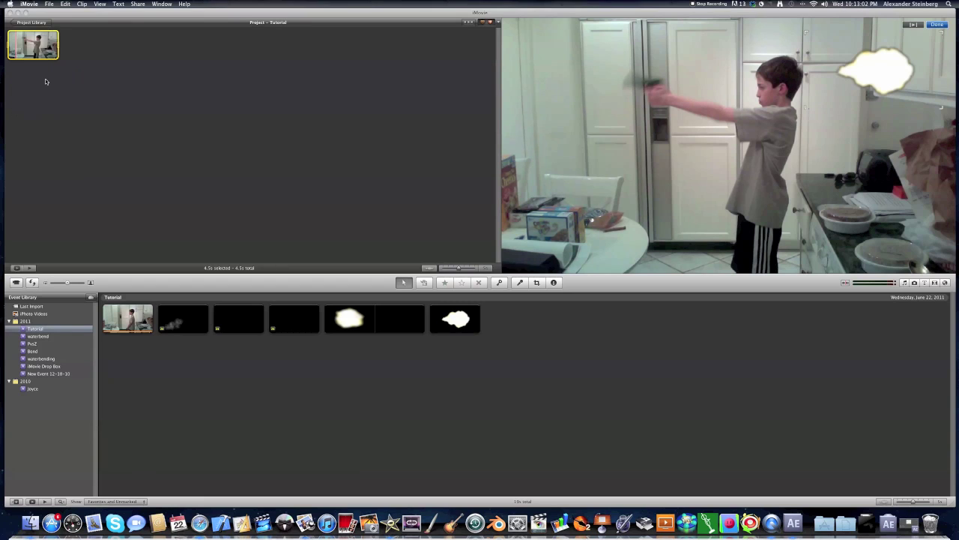
# Step: Place the muzzle flash overlay at the tip of the gun, shrink it slightly, apply the placement and play the result
pyautogui.moveTo(893, 81); pyautogui.dragTo(613, 89)
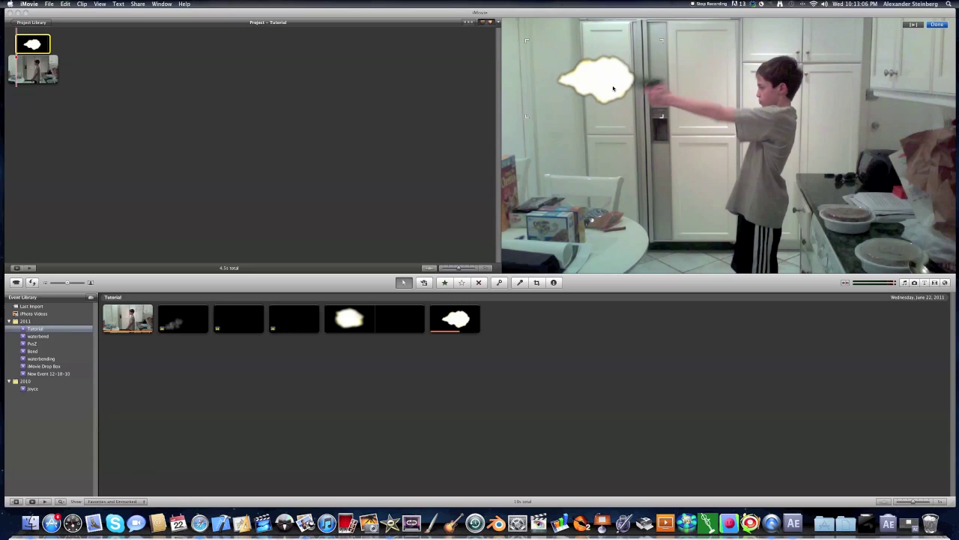
pyautogui.moveTo(526, 40); pyautogui.dragTo(538, 45)
pyautogui.moveTo(608, 106); pyautogui.dragTo(604, 105)
pyautogui.click(937, 26)
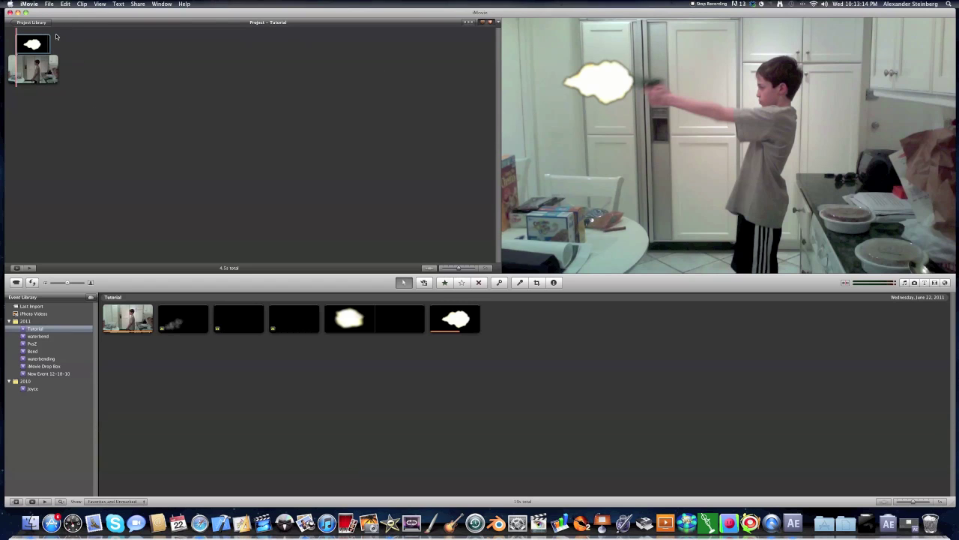
pyautogui.press('space')
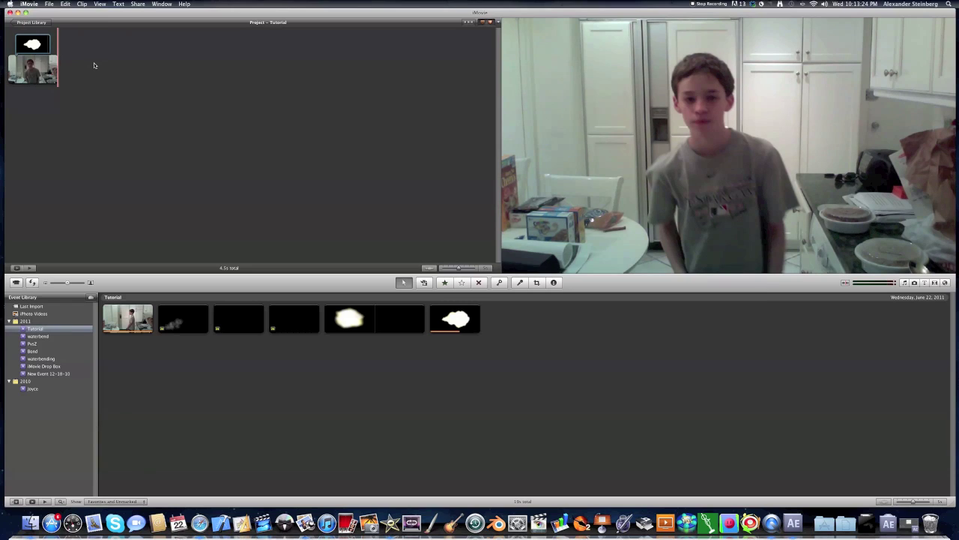
# Step: Export the project as Tutorial to the Movies folder in HD 720p (1280x720)
pyautogui.click(135, 5)
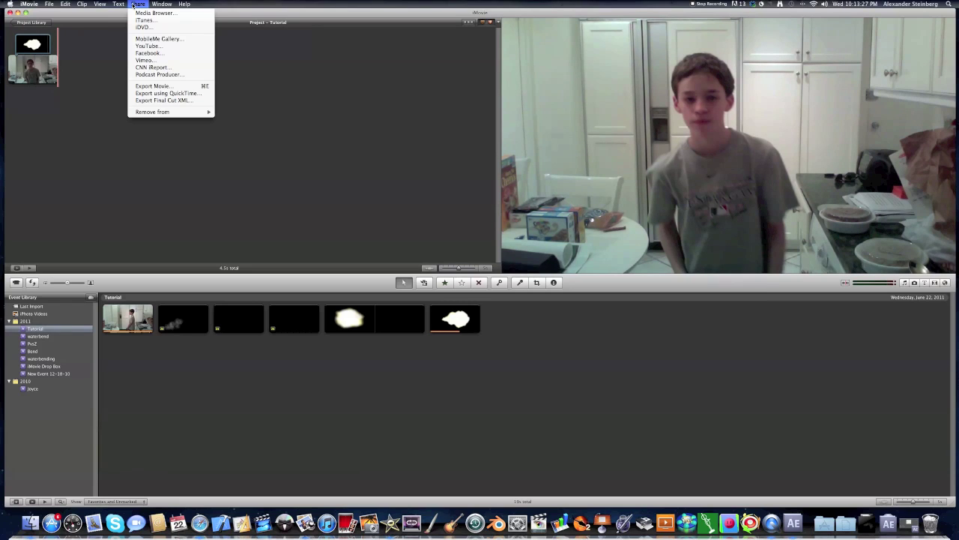
pyautogui.click(171, 85)
pyautogui.moveTo(434, 17); pyautogui.dragTo(411, 60)
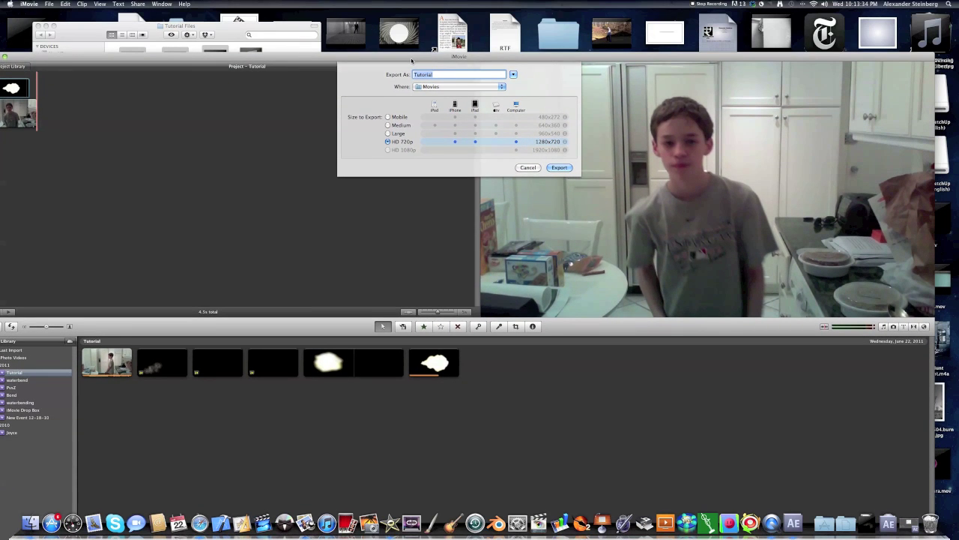
pyautogui.press('Return')
pyautogui.click(509, 106)
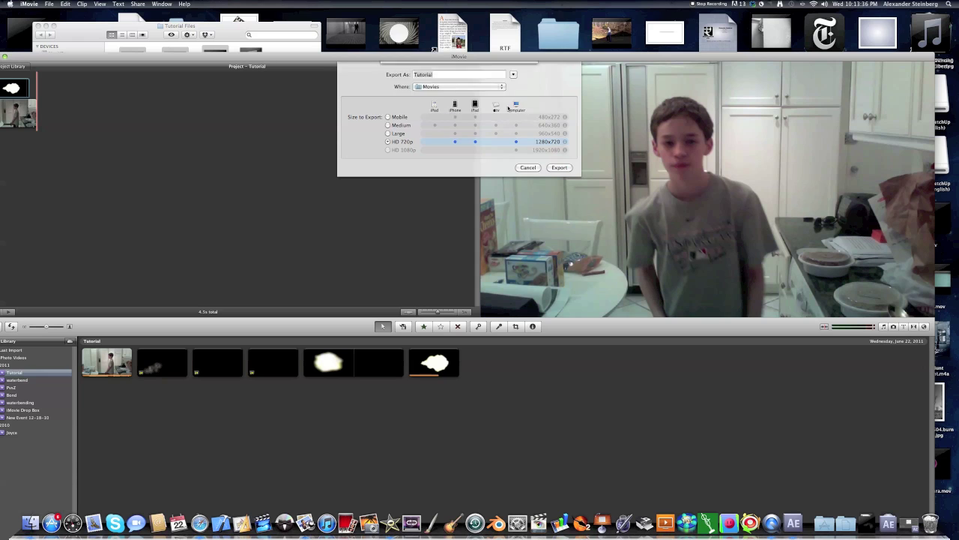
pyautogui.moveTo(445, 59); pyautogui.dragTo(447, 60)
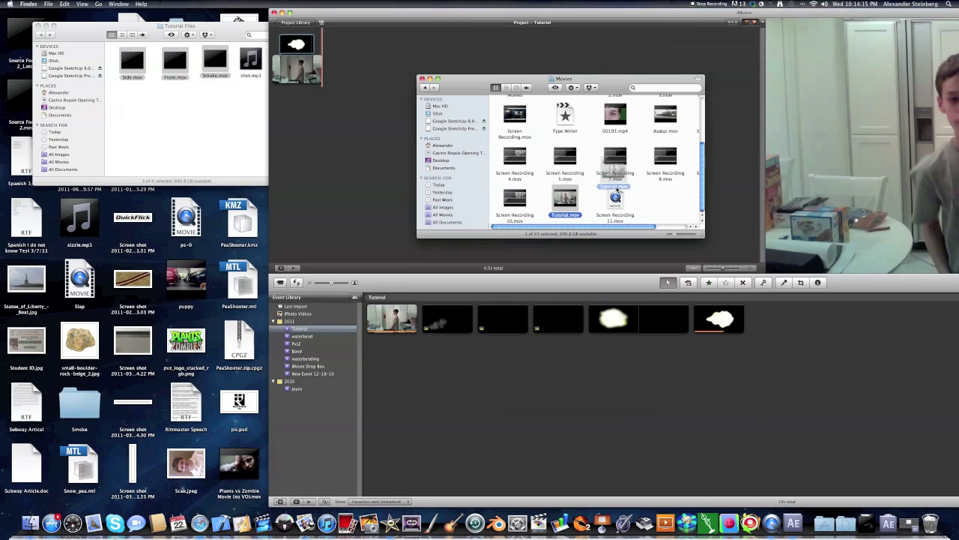
# Step: Import the exported Tutorial.mov from the Movies folder into the Tutorial event in iMovie
pyautogui.moveTo(565, 198); pyautogui.dragTo(337, 329)
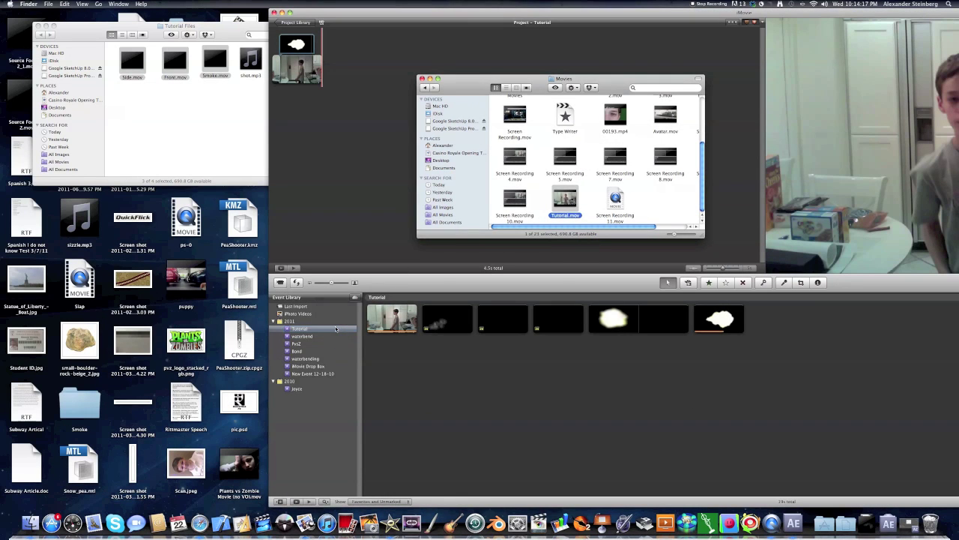
pyautogui.click(488, 428)
pyautogui.moveTo(581, 15); pyautogui.dragTo(460, 8)
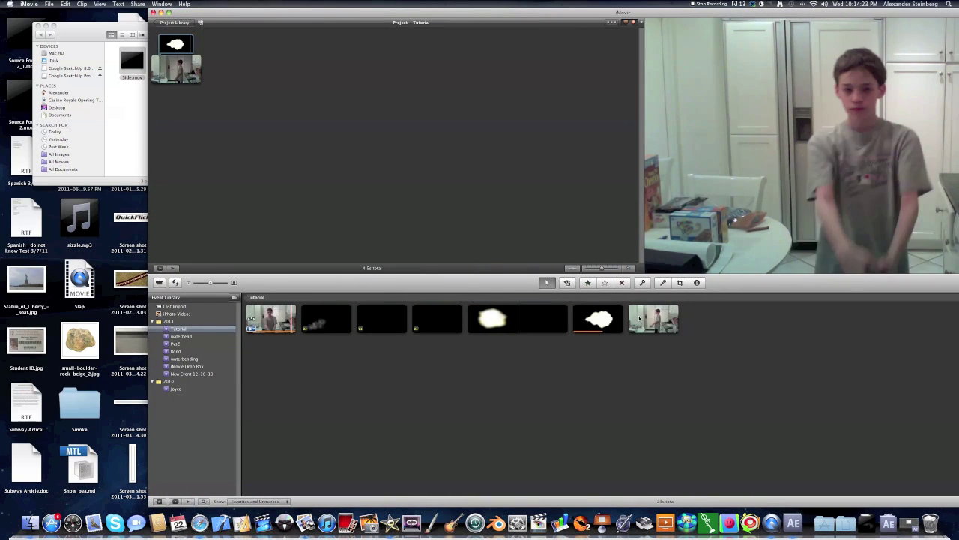
# Step: Add the whole re-imported Tutorial clip after the existing project clip and accept the project modification
pyautogui.click(633, 319)
pyautogui.moveTo(653, 318)
pyautogui.mouseDown()
pyautogui.moveTo(553, 229)
pyautogui.moveTo(278, 52)
pyautogui.moveTo(280, 72)
pyautogui.moveTo(208, 69)
pyautogui.mouseUp()
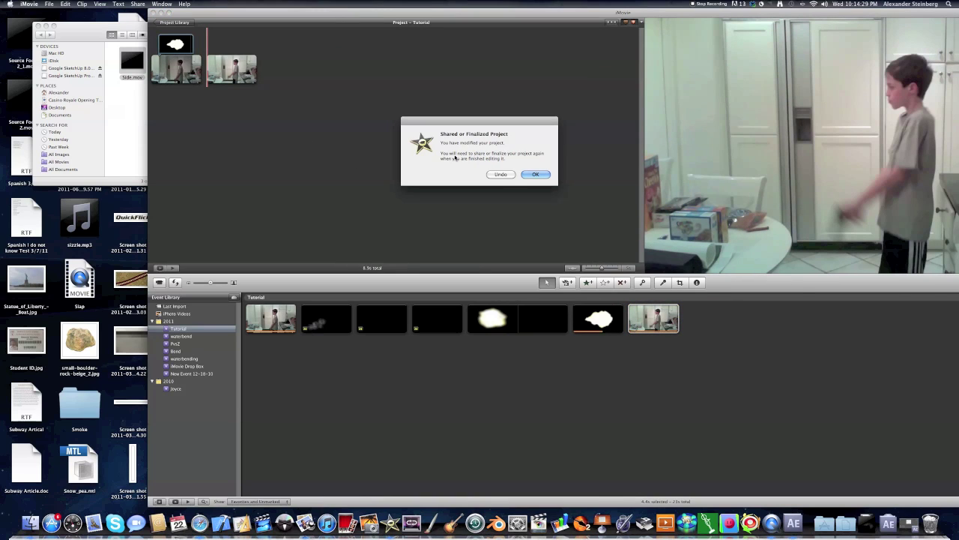
pyautogui.click(531, 176)
pyautogui.click(510, 175)
# Step: Delete the original footage clip with its flash overlay from the project and select the remaining exported clip
pyautogui.click(188, 71)
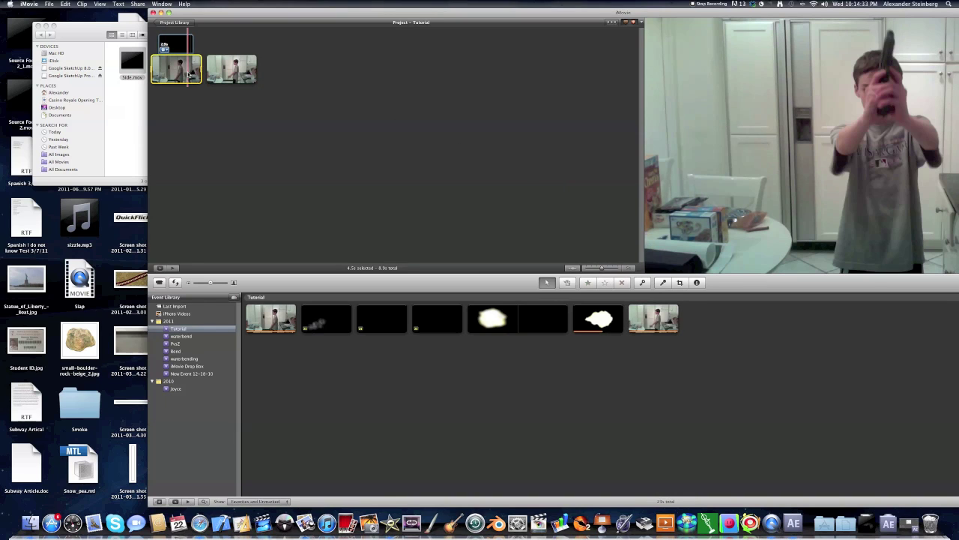
pyautogui.press('Delete')
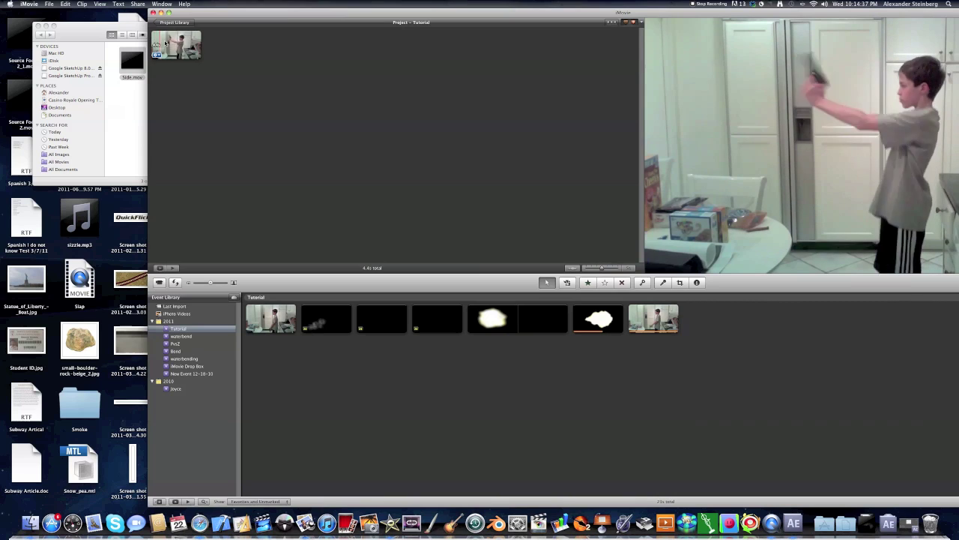
pyautogui.click(166, 45)
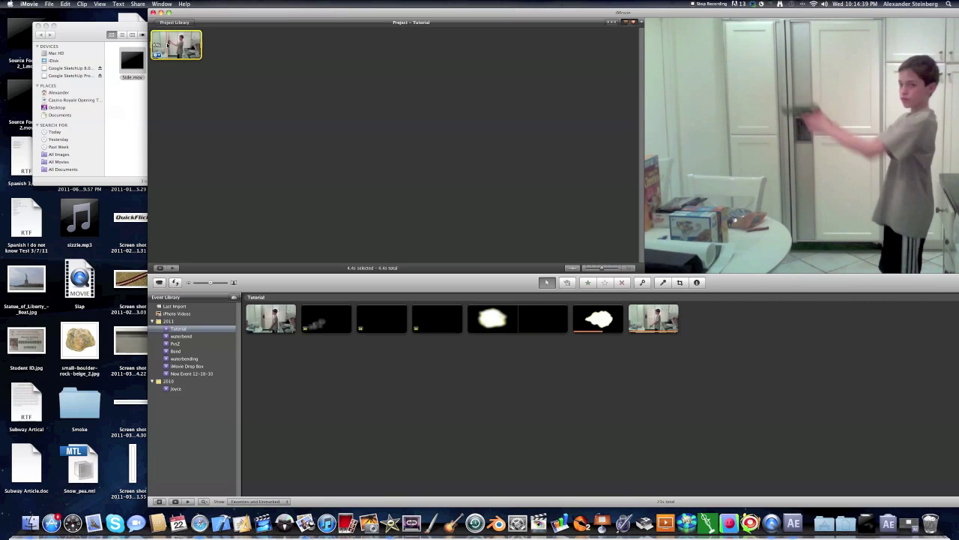
# Step: Empty the project and add the whole re-imported Tutorial clip with the muzzle flash from the event
pyautogui.press('Delete')
pyautogui.click(641, 314)
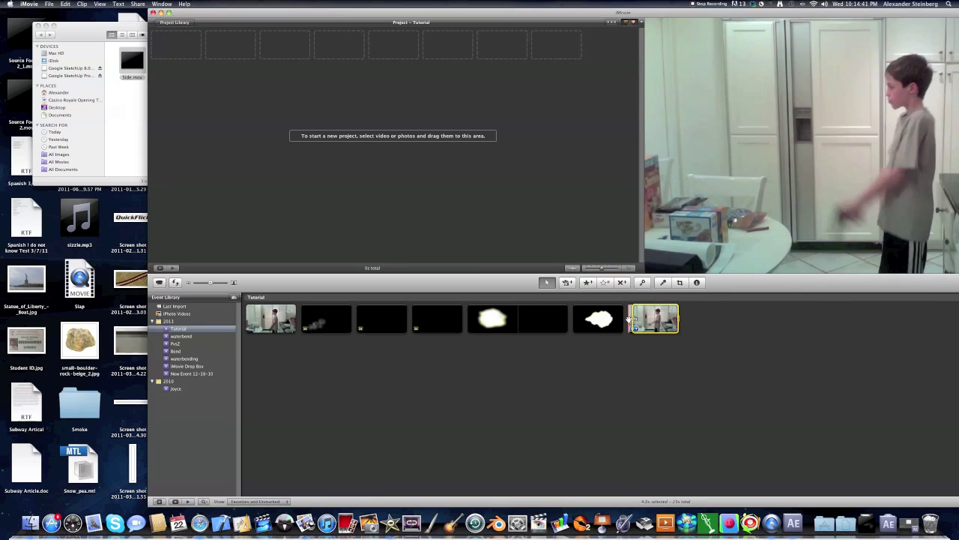
pyautogui.moveTo(633, 320); pyautogui.dragTo(155, 44)
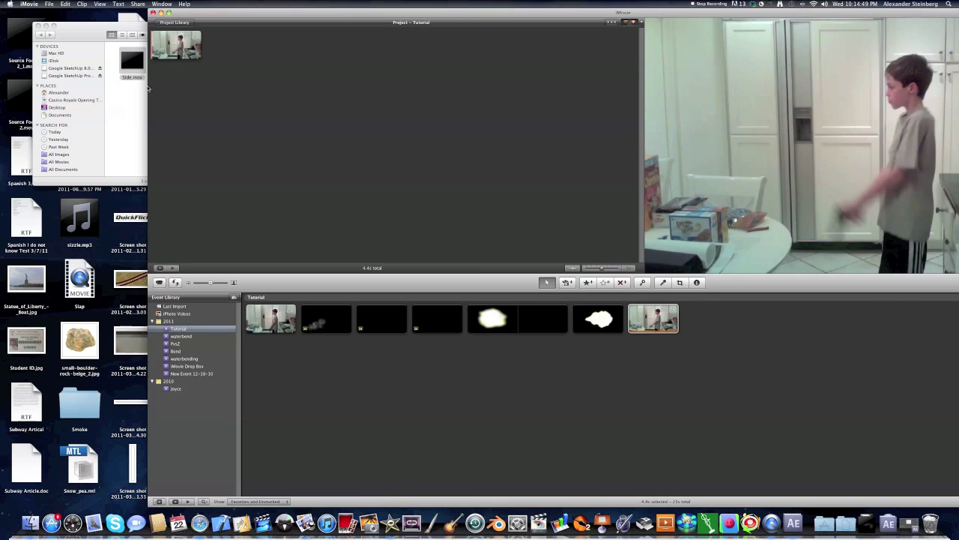
# Step: Overlay the whole smoke clip as Picture in Picture on the project clip, starting at the side muzzle flash
pyautogui.press('space')
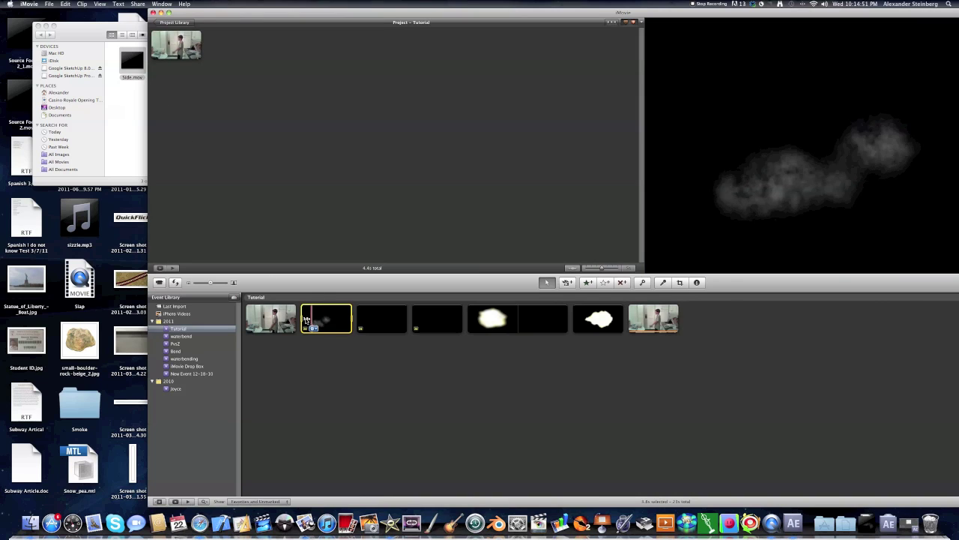
pyautogui.moveTo(307, 320); pyautogui.dragTo(160, 39)
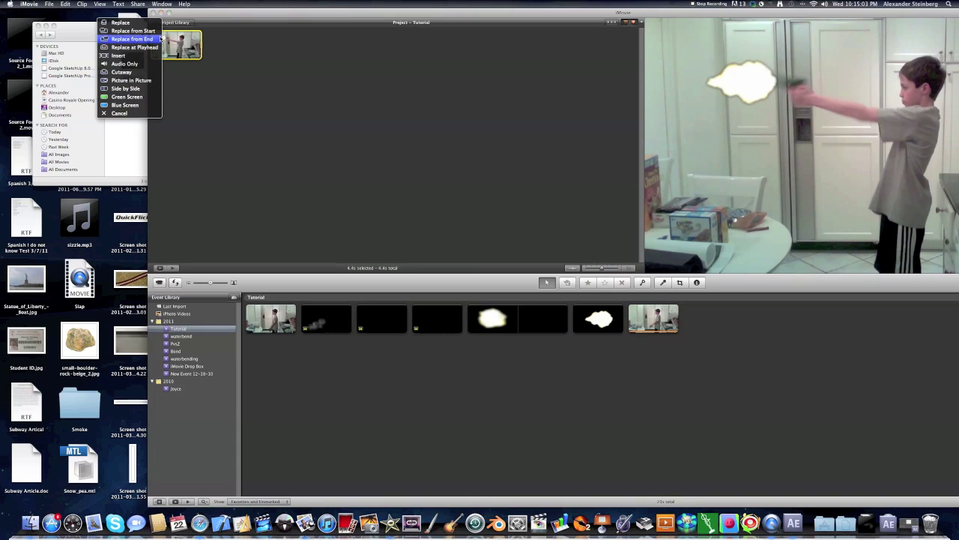
pyautogui.click(136, 73)
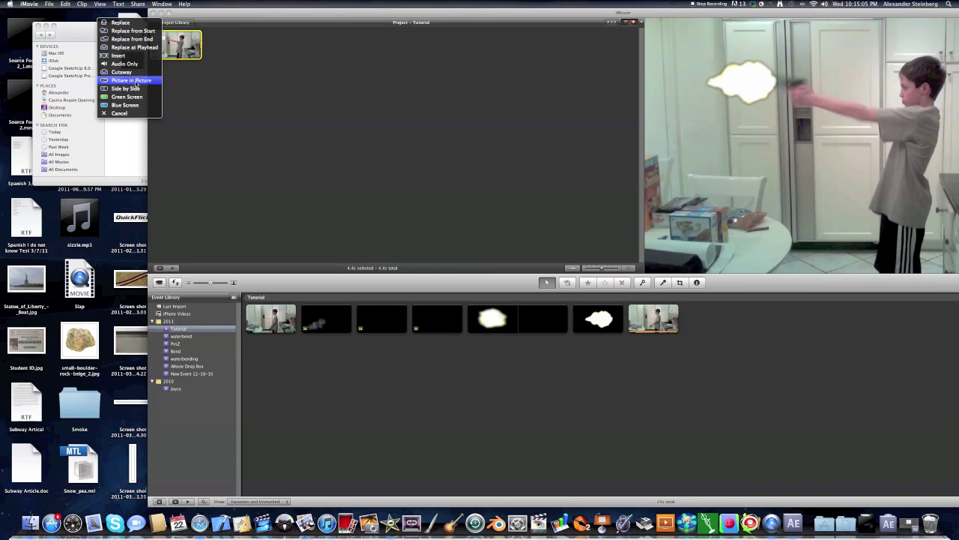
pyautogui.click(168, 12)
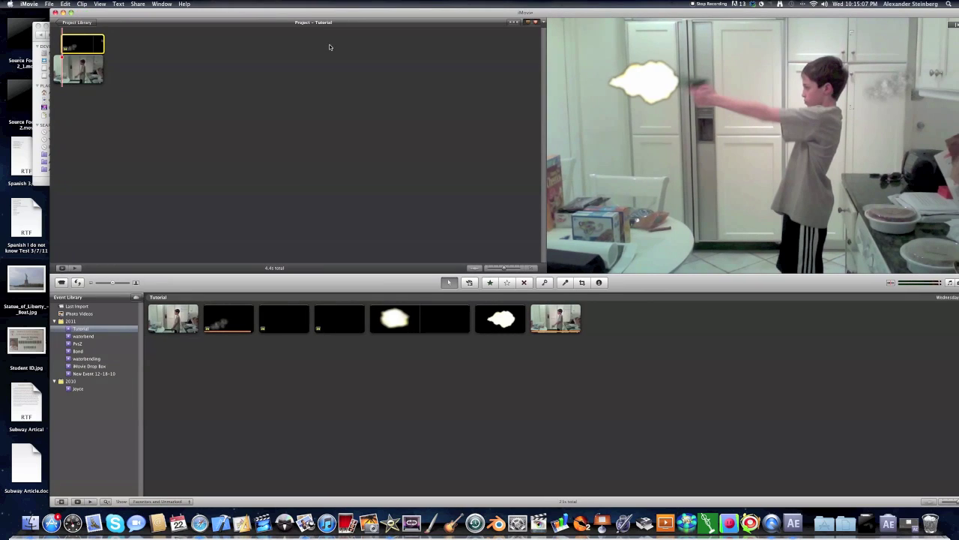
# Step: Apply the Flipped video effect to the smoke overlay
pyautogui.doubleClick(84, 47)
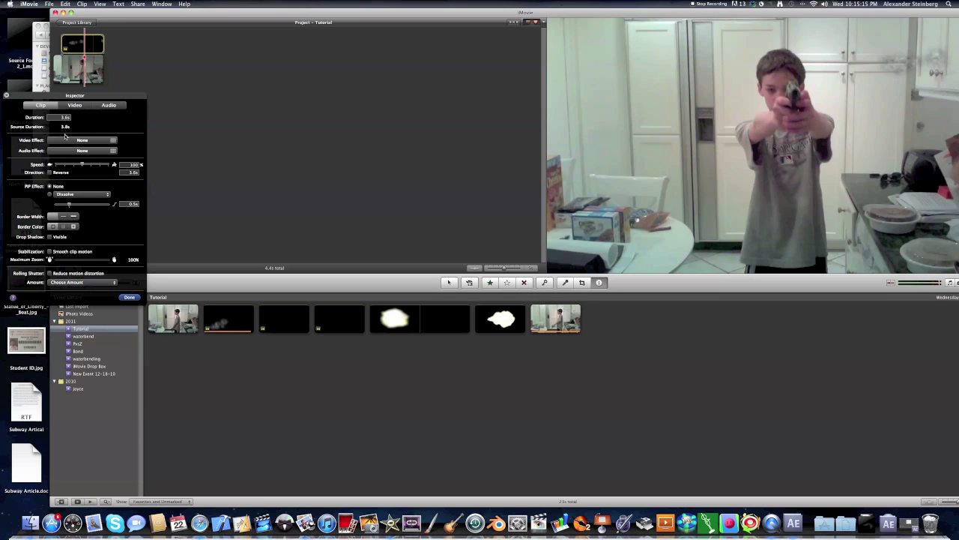
pyautogui.click(66, 140)
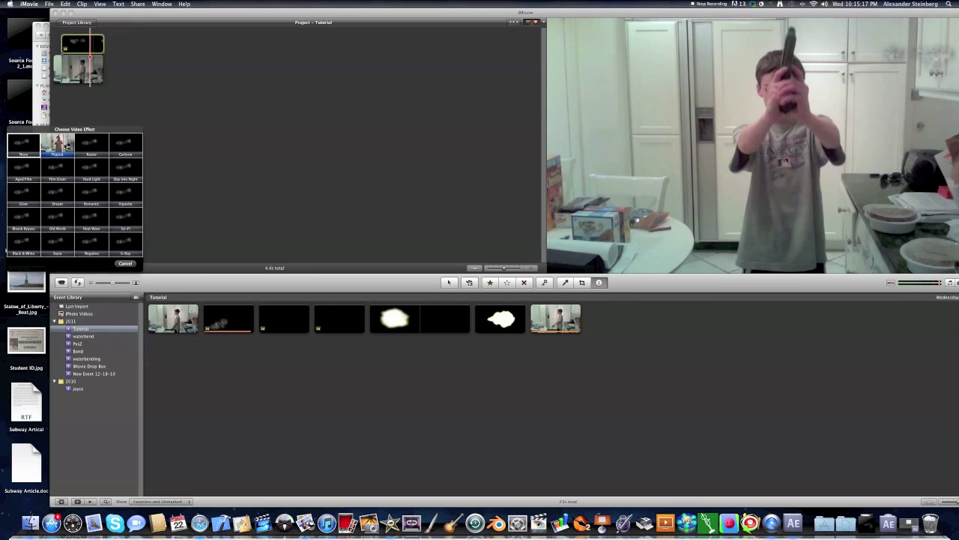
pyautogui.click(66, 144)
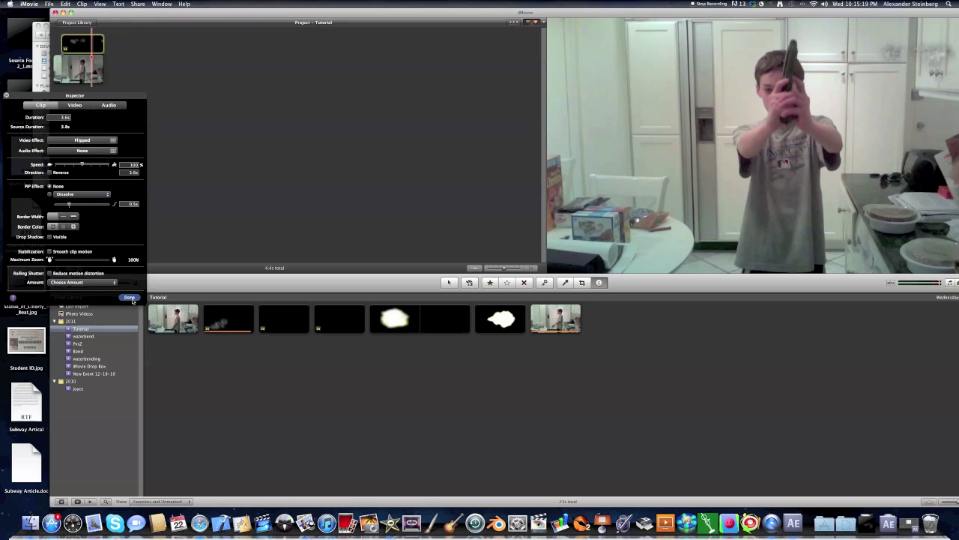
pyautogui.click(130, 298)
# Step: Export the project as Tutorial in HD 720p (1280x720), replacing the existing Tutorial.mov in Movies
pyautogui.click(138, 3)
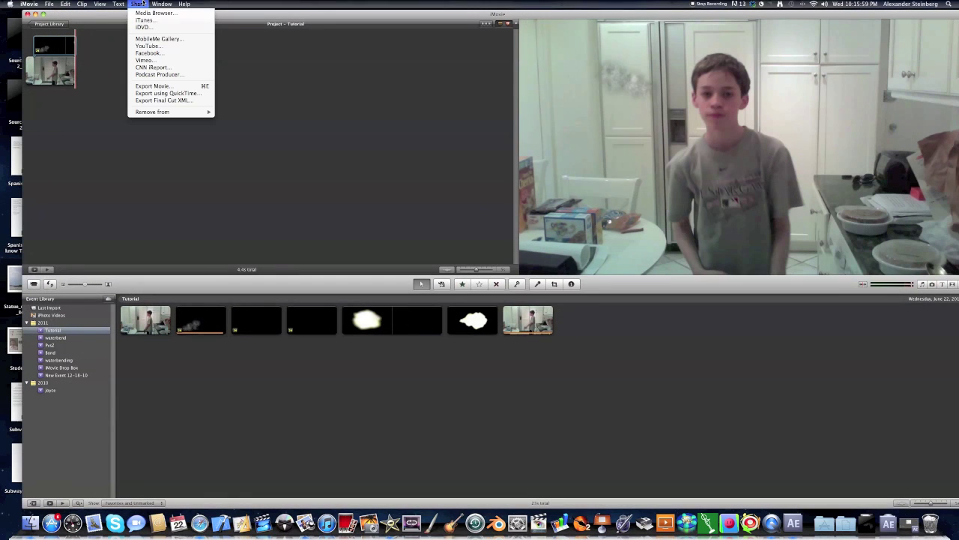
pyautogui.click(161, 86)
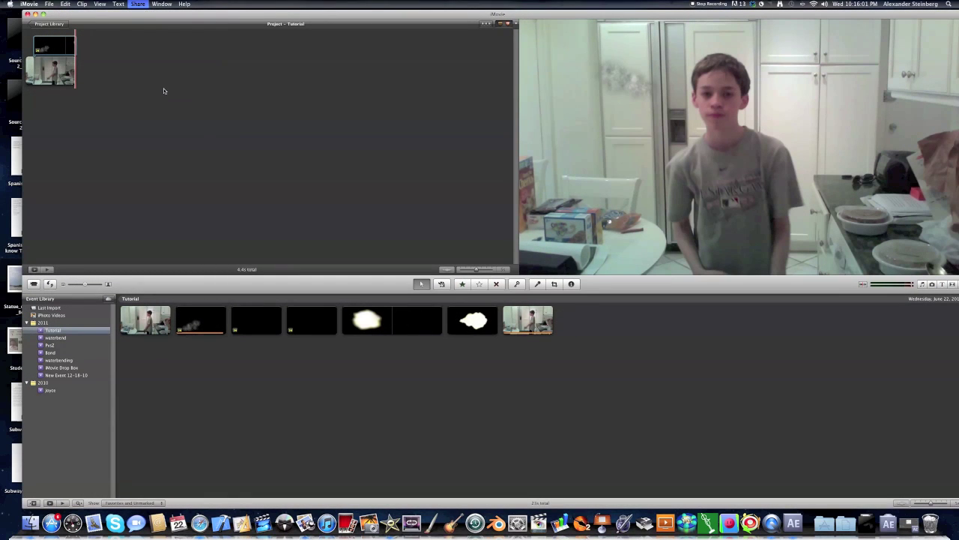
pyautogui.press('Return')
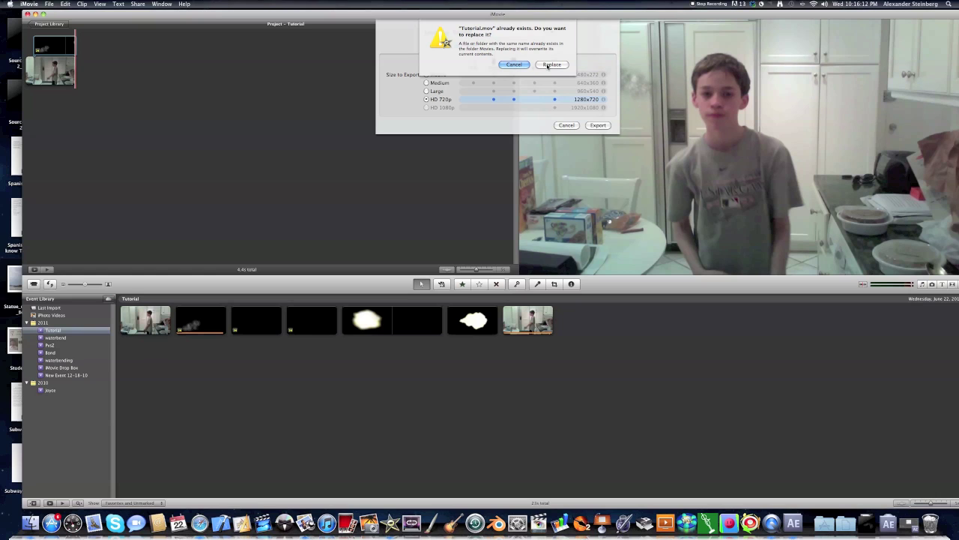
pyautogui.click(551, 65)
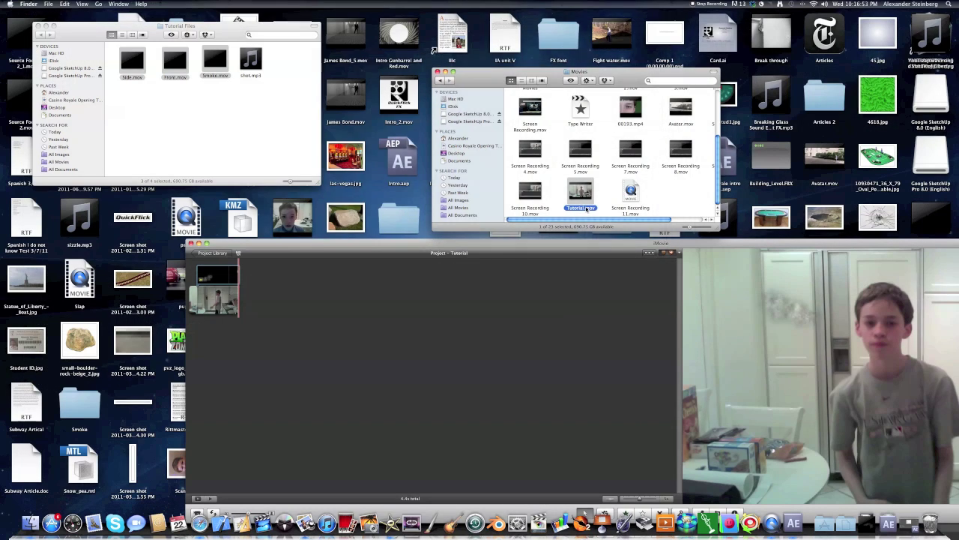
# Step: Preview the exported Tutorial.mov in the Movies folder and return to iMovie
pyautogui.press('space')
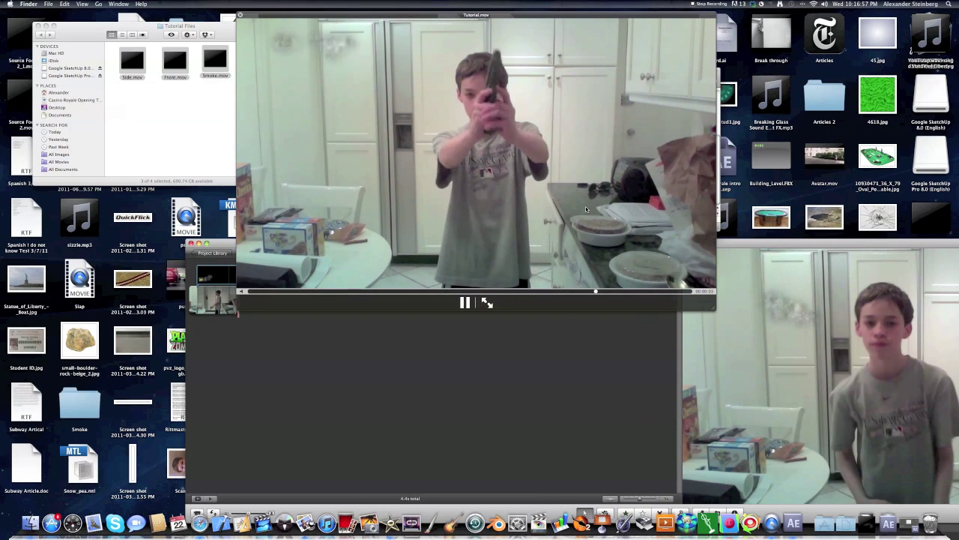
pyautogui.press('space')
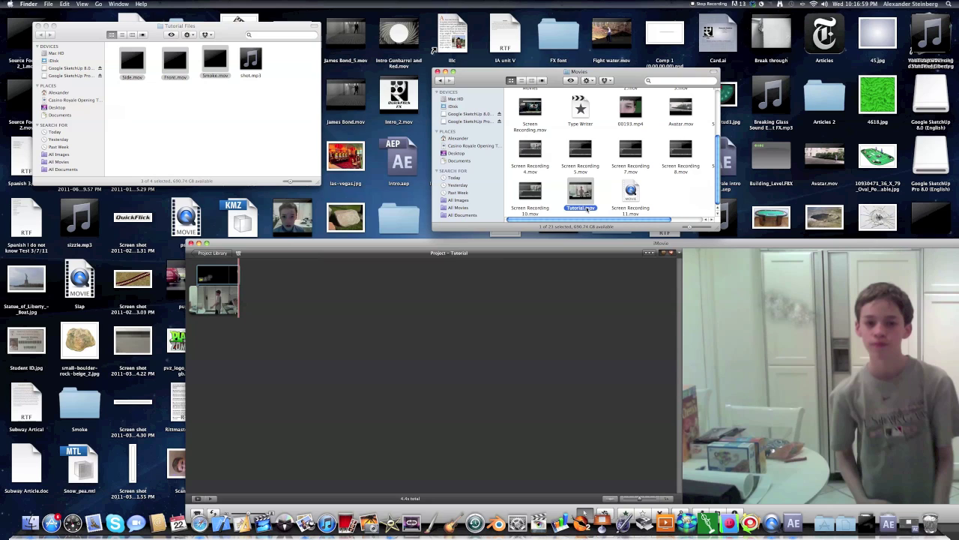
pyautogui.doubleClick(549, 245)
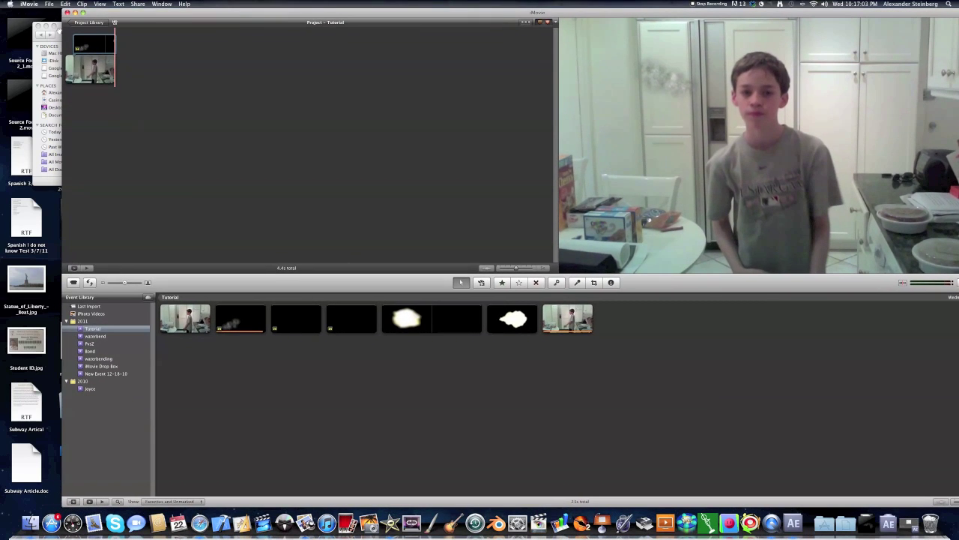
# Step: Delete the smoke overlay and its footage clip, accepting the project modification, and add the whole original footage clip to the project
pyautogui.click(109, 47)
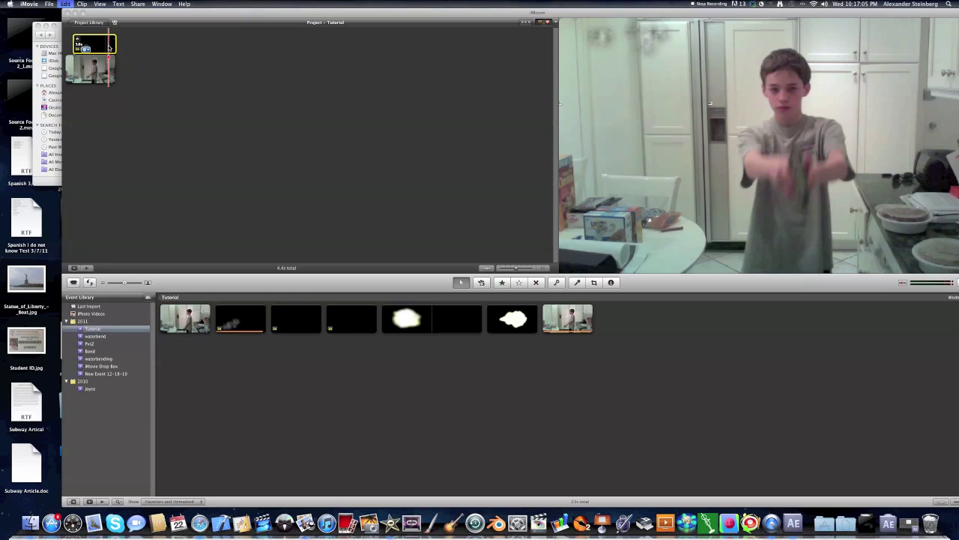
pyautogui.press('Delete')
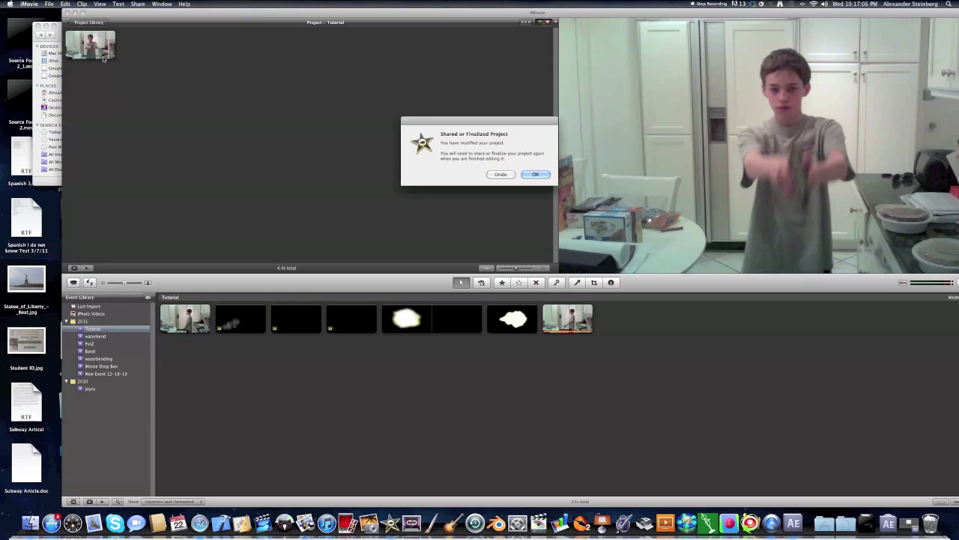
pyautogui.click(536, 173)
pyautogui.click(98, 48)
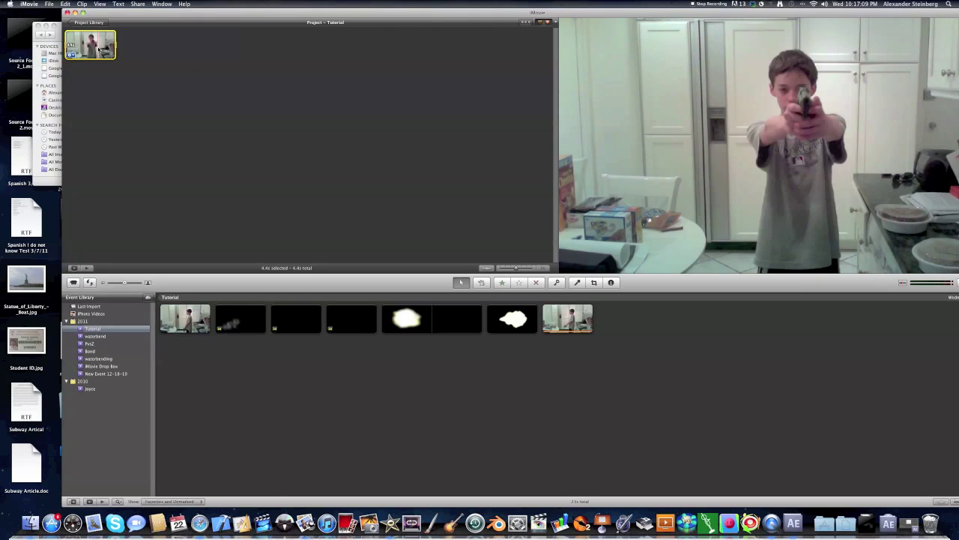
pyautogui.press('Delete')
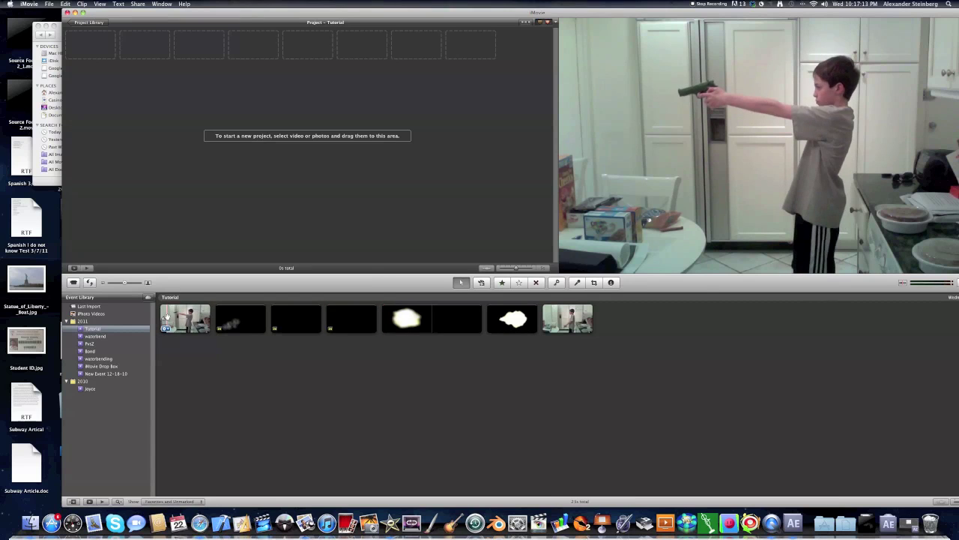
pyautogui.moveTo(183, 318); pyautogui.dragTo(270, 199)
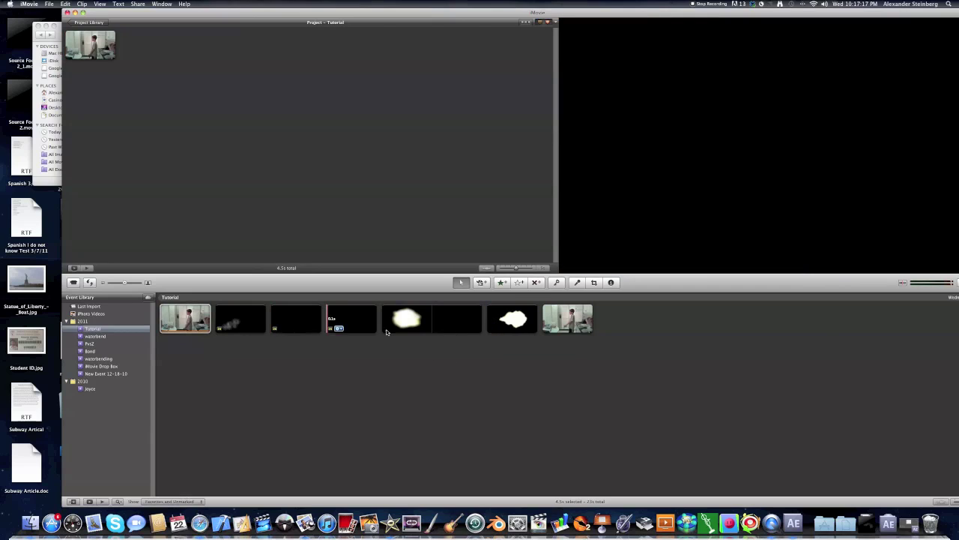
# Step: Overlay the front flash clip as Picture in Picture where the gun faces the camera, and position it smaller over the gun
pyautogui.moveTo(382, 322); pyautogui.dragTo(99, 42)
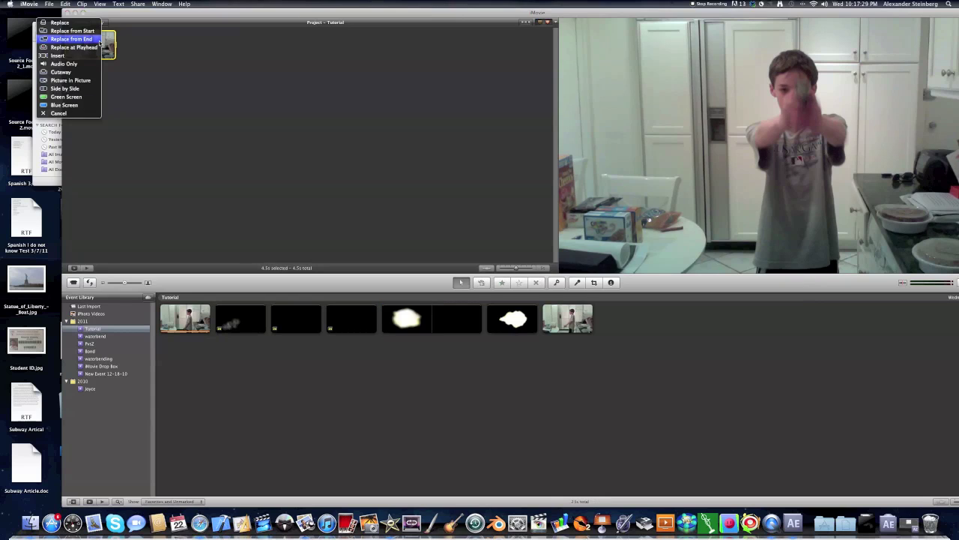
pyautogui.click(75, 81)
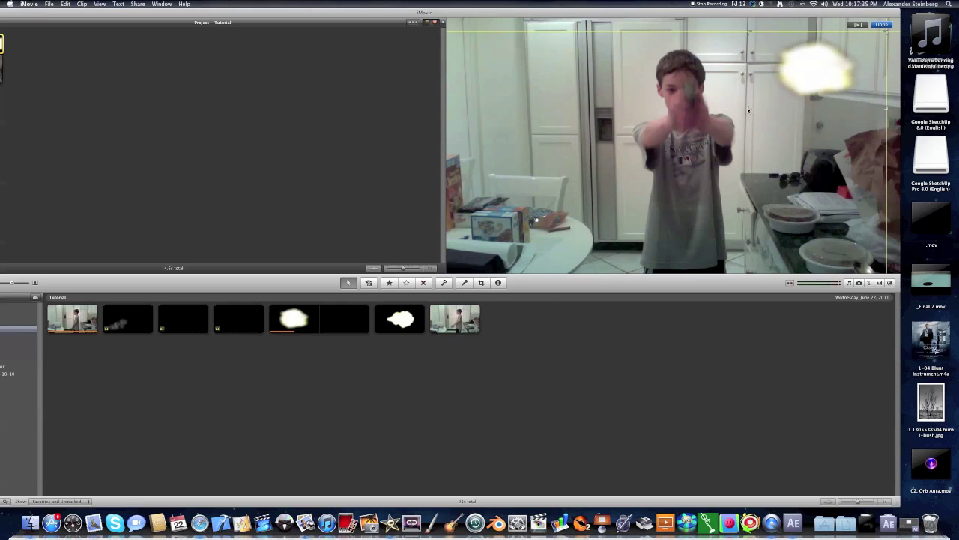
pyautogui.moveTo(836, 72); pyautogui.dragTo(729, 96)
pyautogui.moveTo(784, 49); pyautogui.dragTo(776, 51)
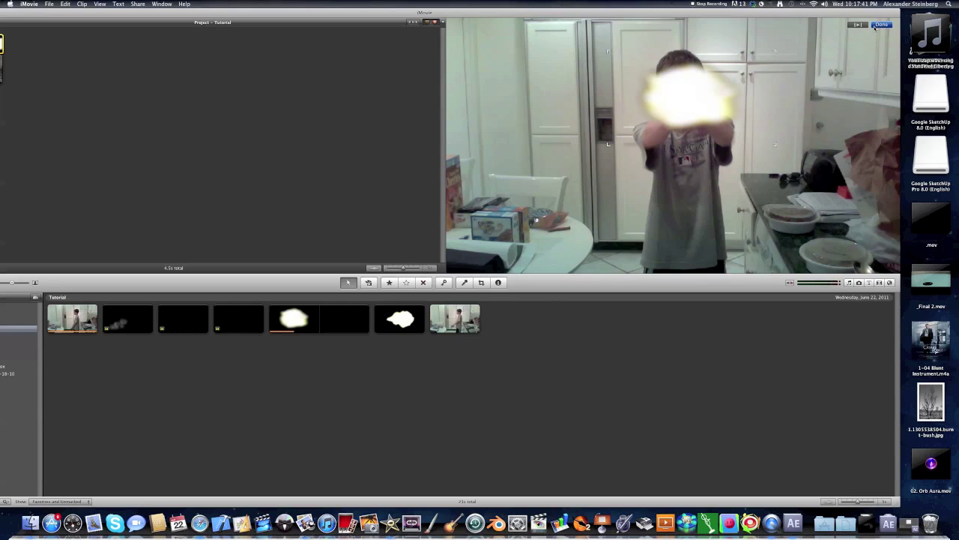
pyautogui.moveTo(646, 9); pyautogui.dragTo(736, 3)
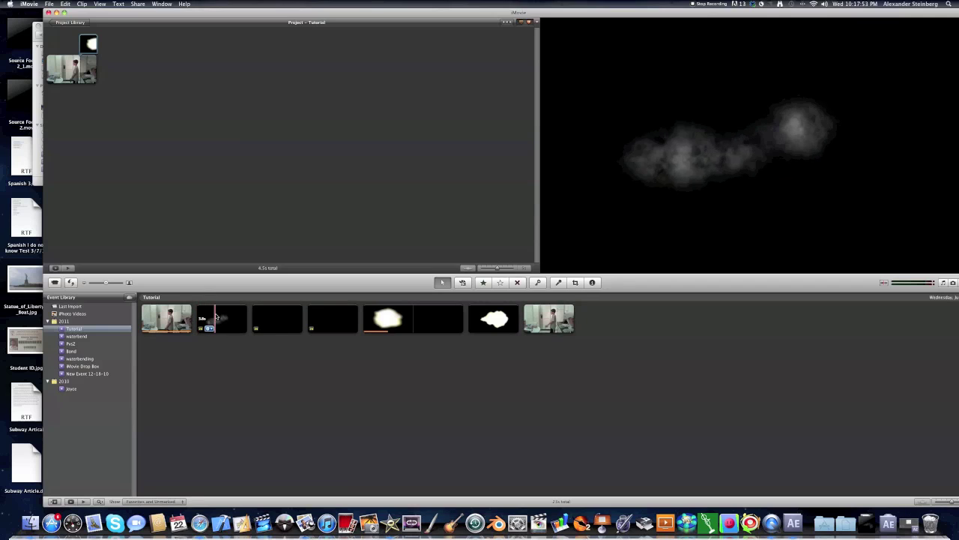
# Step: Export the project with the front flash overlay as a movie
pyautogui.click(138, 4)
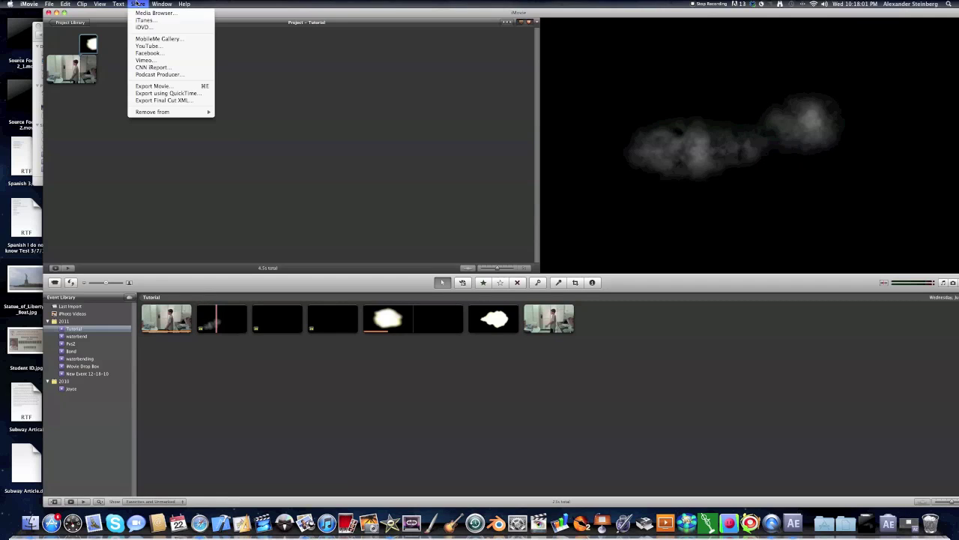
pyautogui.click(153, 85)
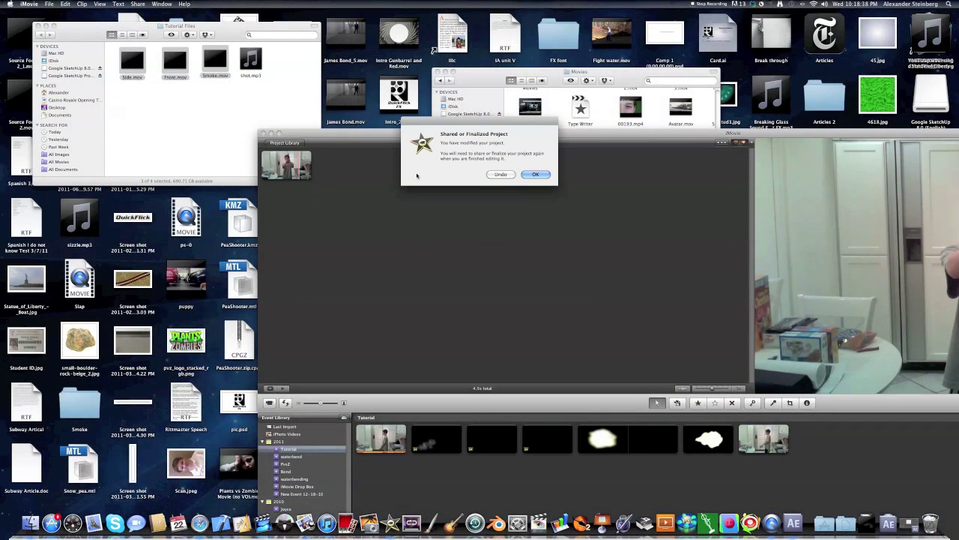
# Step: Accept the project modification, delete the remaining project clip, and import the exported Tutorial.mov from Movies into the Tutorial event
pyautogui.click(534, 175)
pyautogui.doubleClick(288, 166)
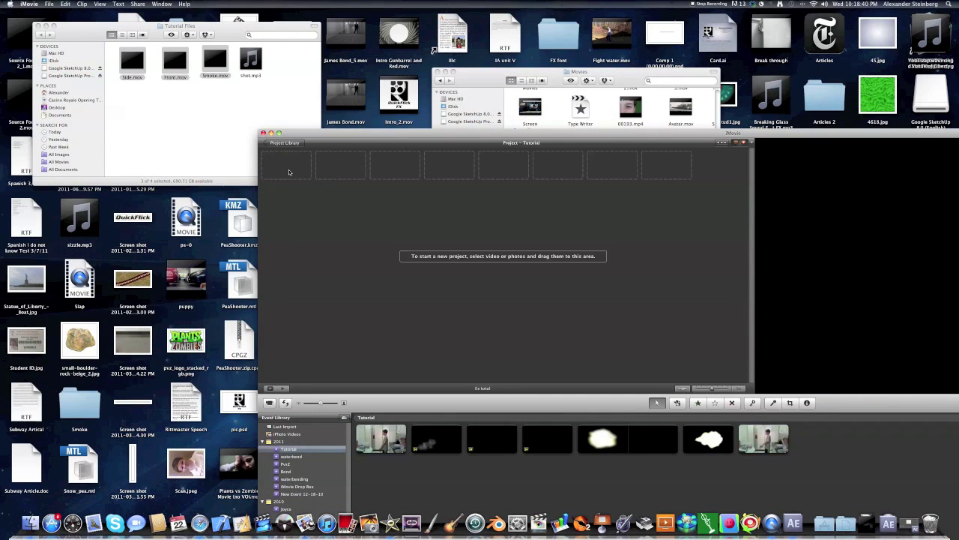
pyautogui.click(551, 122)
pyautogui.moveTo(580, 192); pyautogui.dragTo(286, 448)
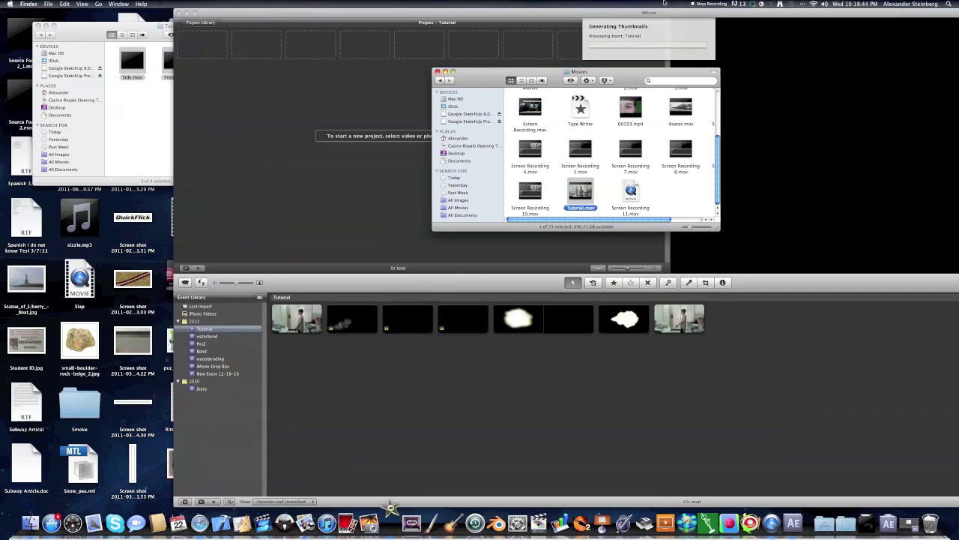
# Step: Add the whole newly imported clip with the front flash to the empty project
pyautogui.moveTo(643, 12); pyautogui.dragTo(638, 11)
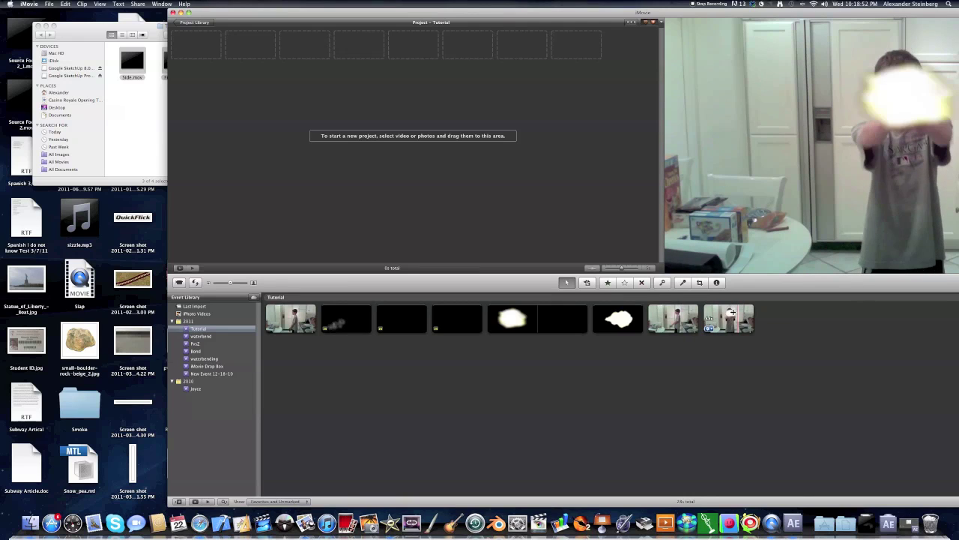
pyautogui.click(713, 317)
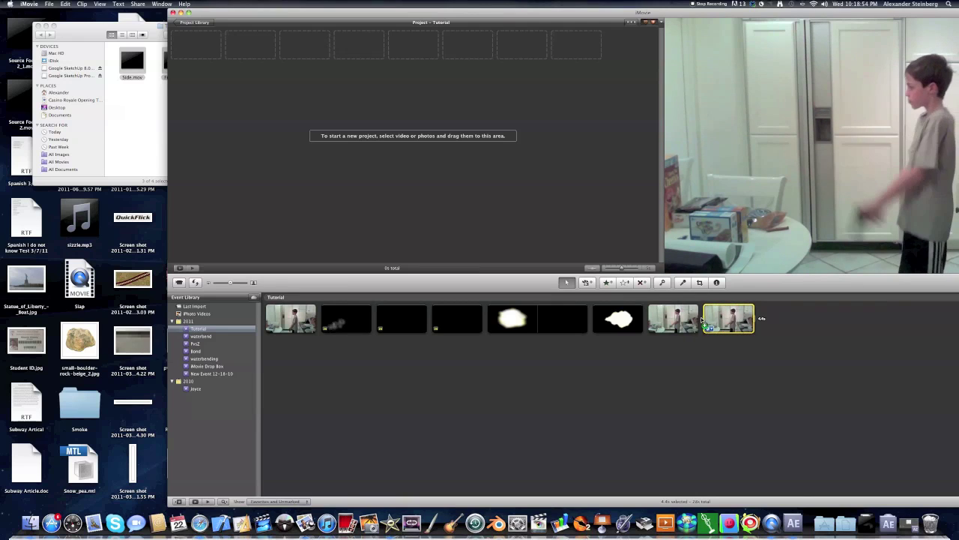
pyautogui.moveTo(716, 317); pyautogui.dragTo(225, 66)
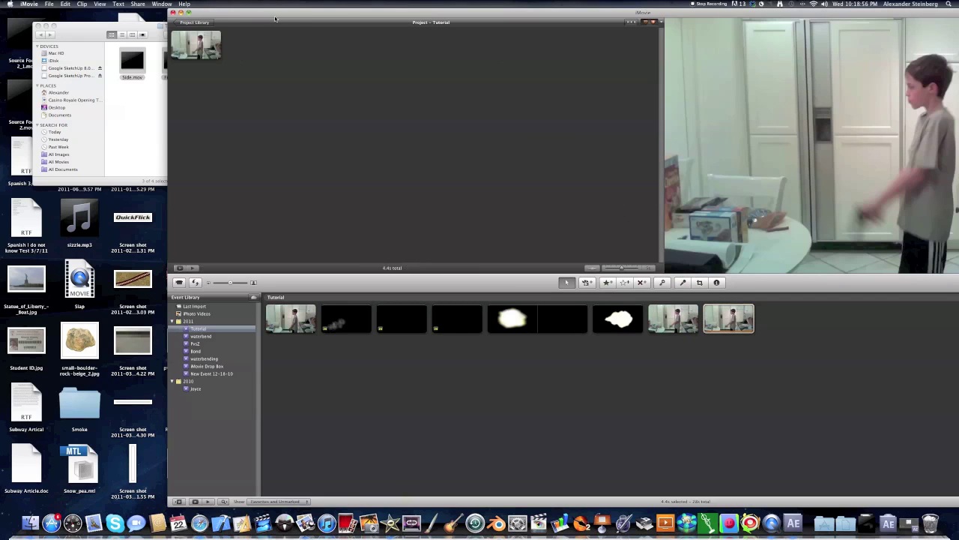
pyautogui.click(188, 13)
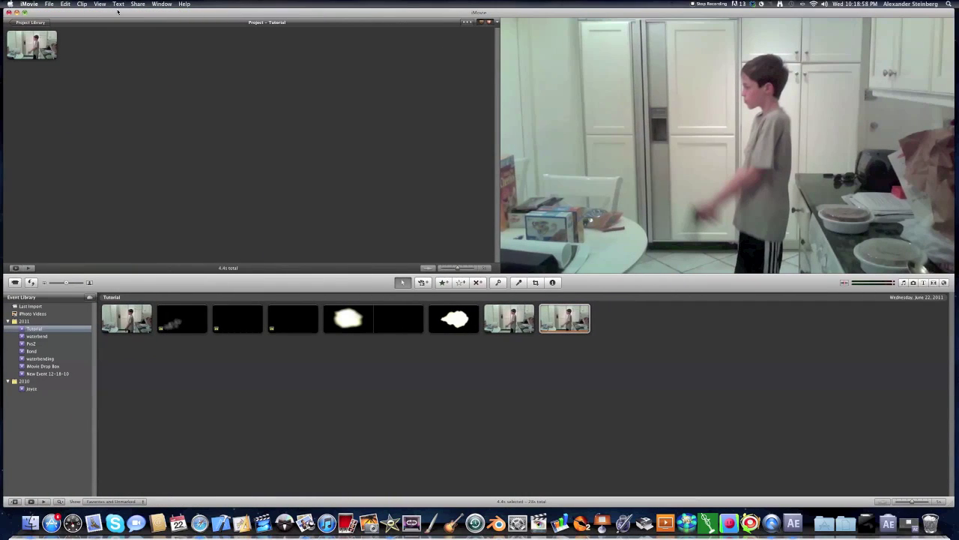
# Step: Overlay the later part of the smoke clip as Picture in Picture where the gun faces the camera, and enlarge it across the frame
pyautogui.click(232, 347)
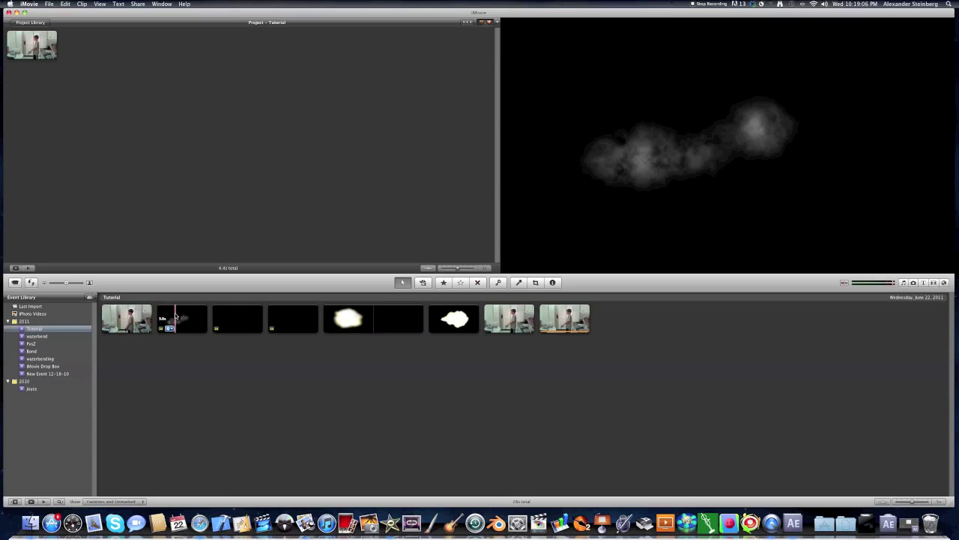
pyautogui.moveTo(176, 317); pyautogui.dragTo(208, 317)
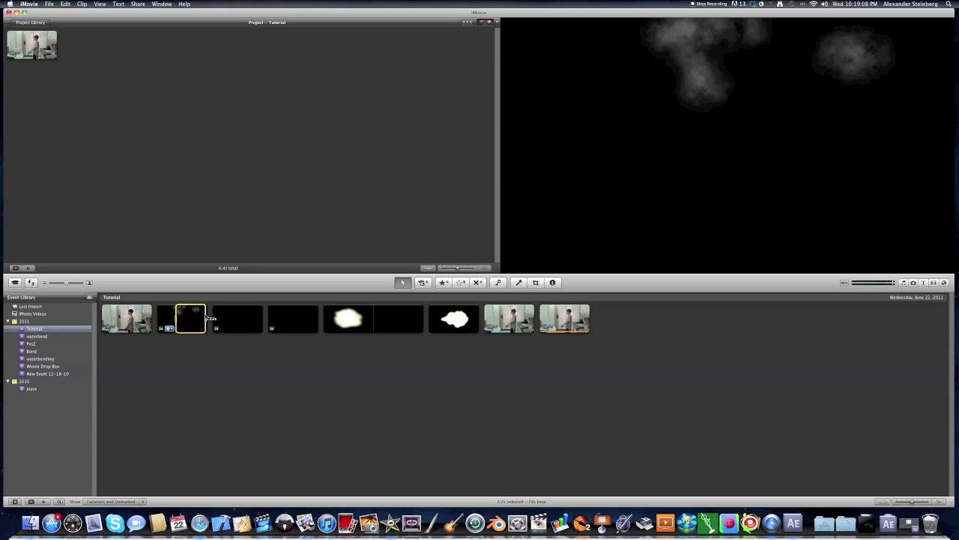
pyautogui.moveTo(192, 318); pyautogui.dragTo(40, 40)
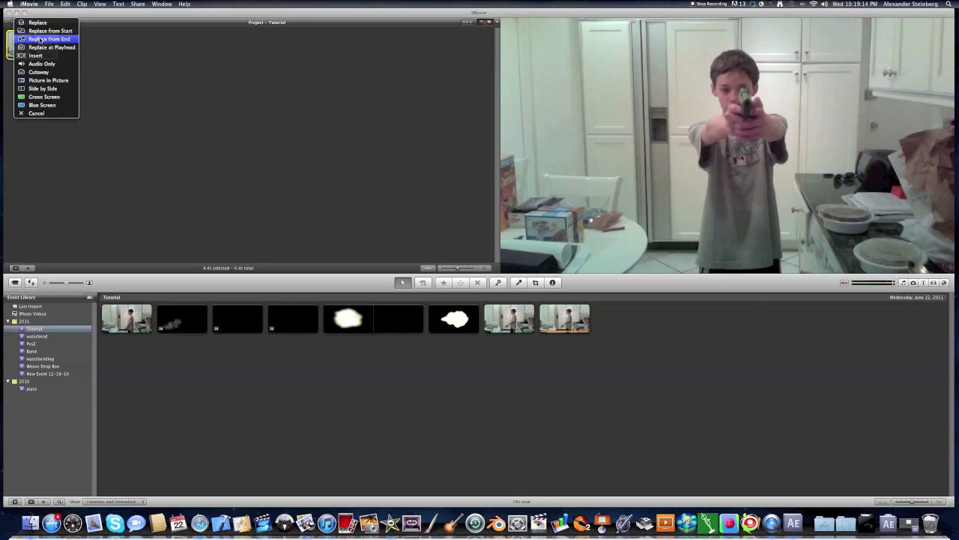
pyautogui.click(53, 80)
pyautogui.moveTo(620, 14); pyautogui.dragTo(574, 15)
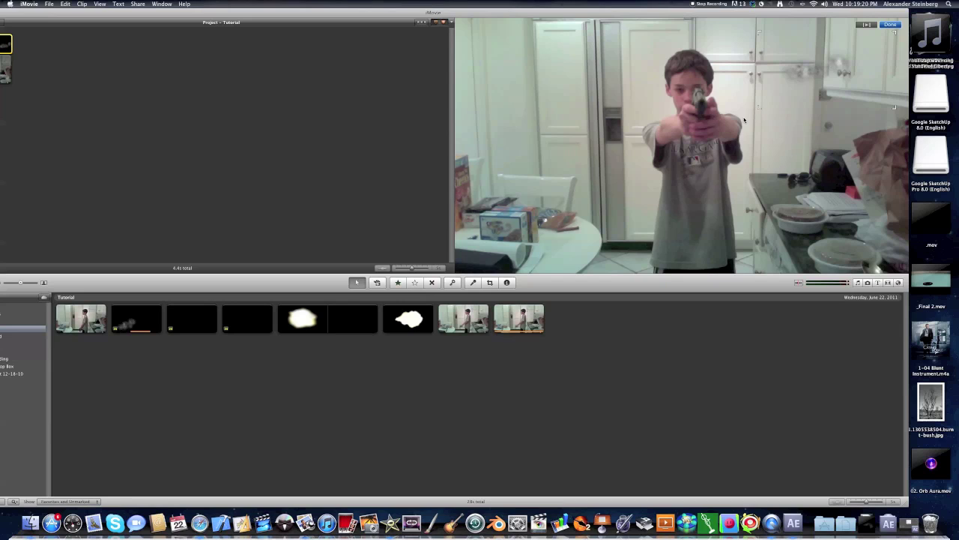
pyautogui.moveTo(758, 109); pyautogui.dragTo(579, 189)
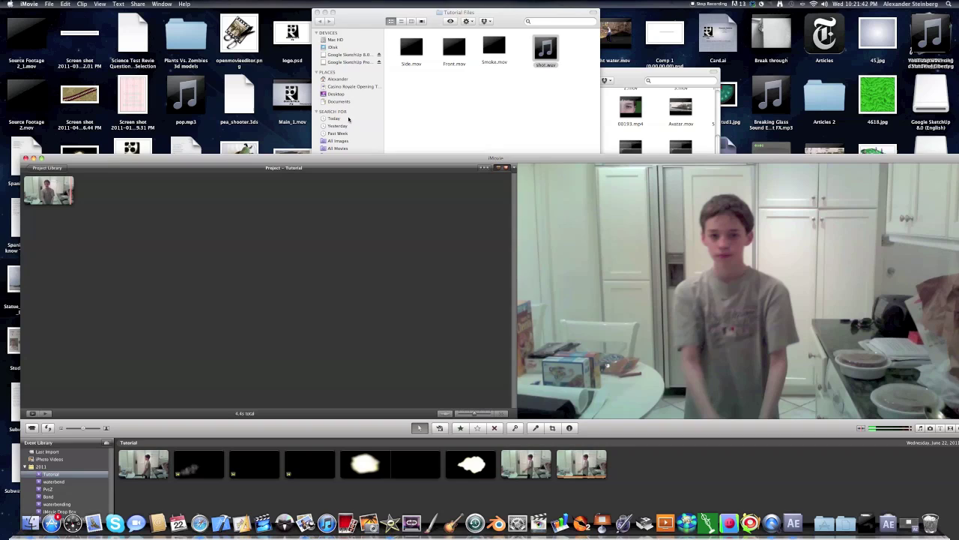
# Step: Add shot.wav from the Tutorial Files folder to the project clip at the front muzzle flash, and play back the result
pyautogui.click(437, 115)
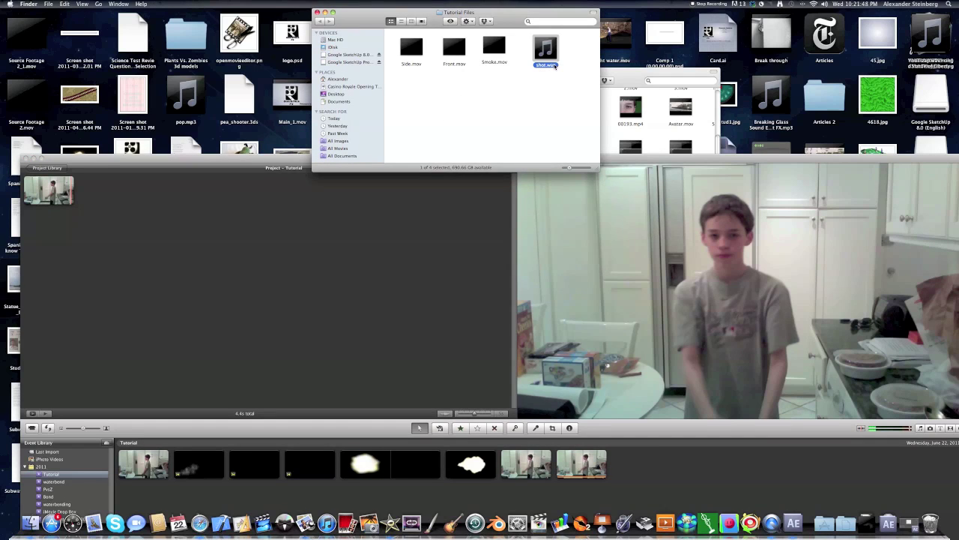
pyautogui.moveTo(555, 66); pyautogui.dragTo(57, 193)
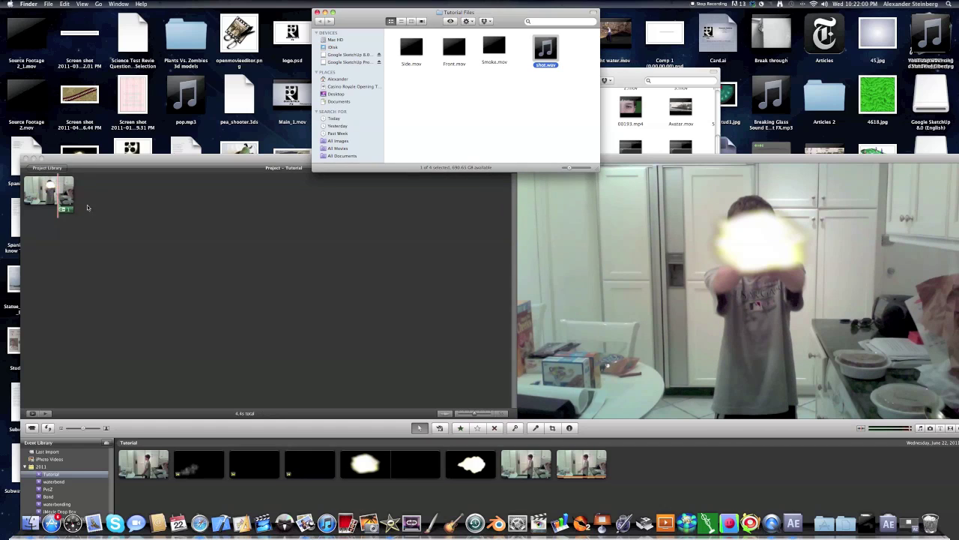
pyautogui.click(165, 205)
pyautogui.moveTo(139, 162); pyautogui.dragTo(138, 49)
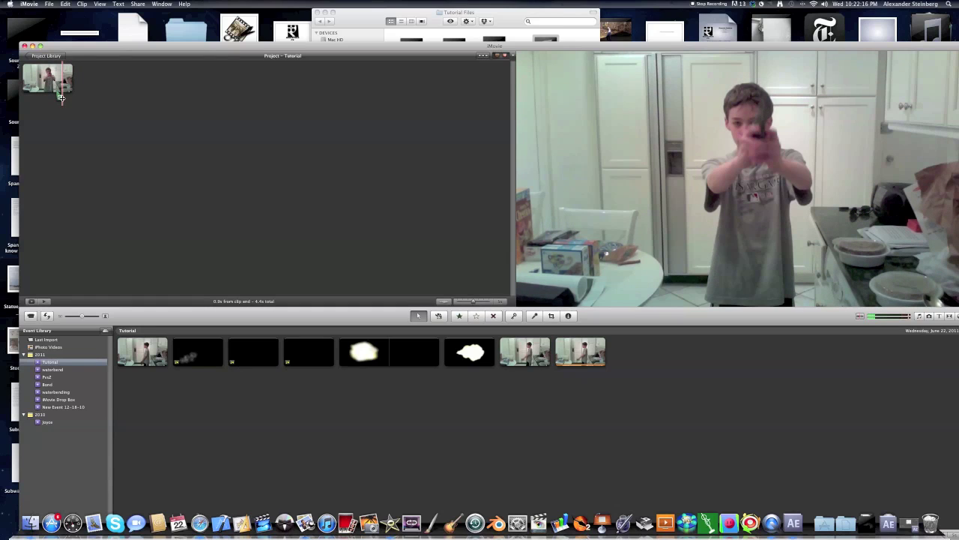
pyautogui.press('space')
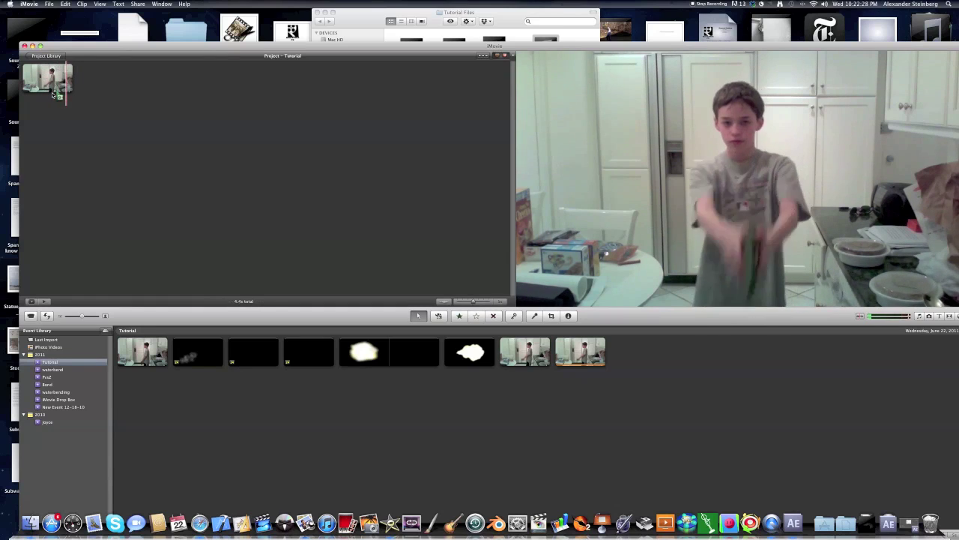